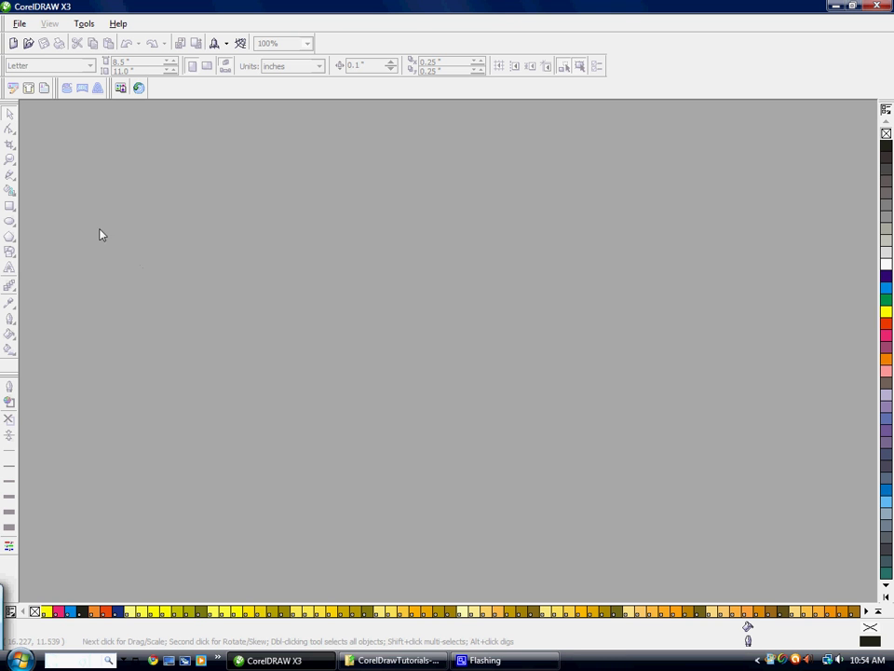
# Step: Create a new blank drawing with a landscape Letter page (11 × 8.5 in)
pyautogui.click(13, 48)
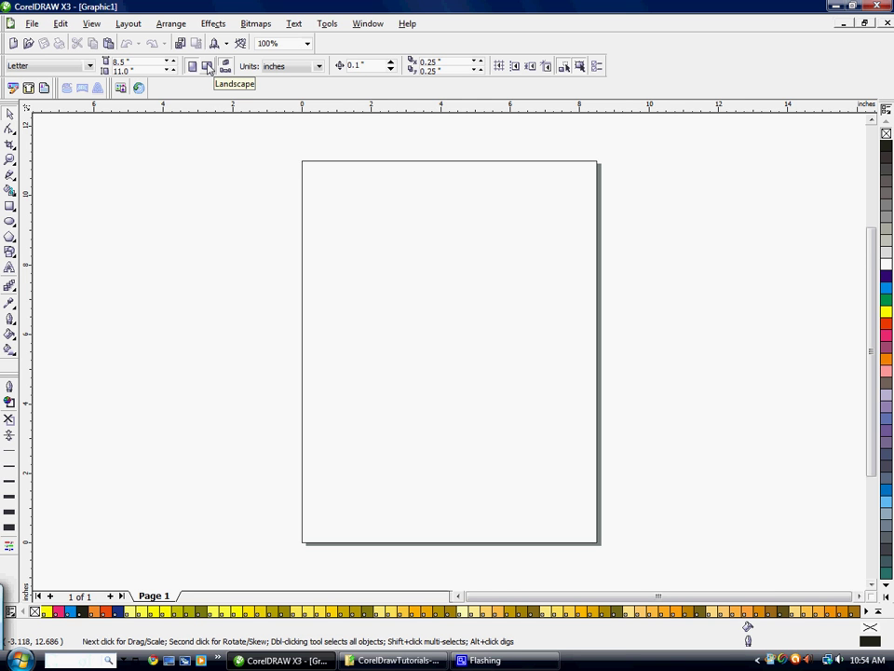
pyautogui.click(208, 67)
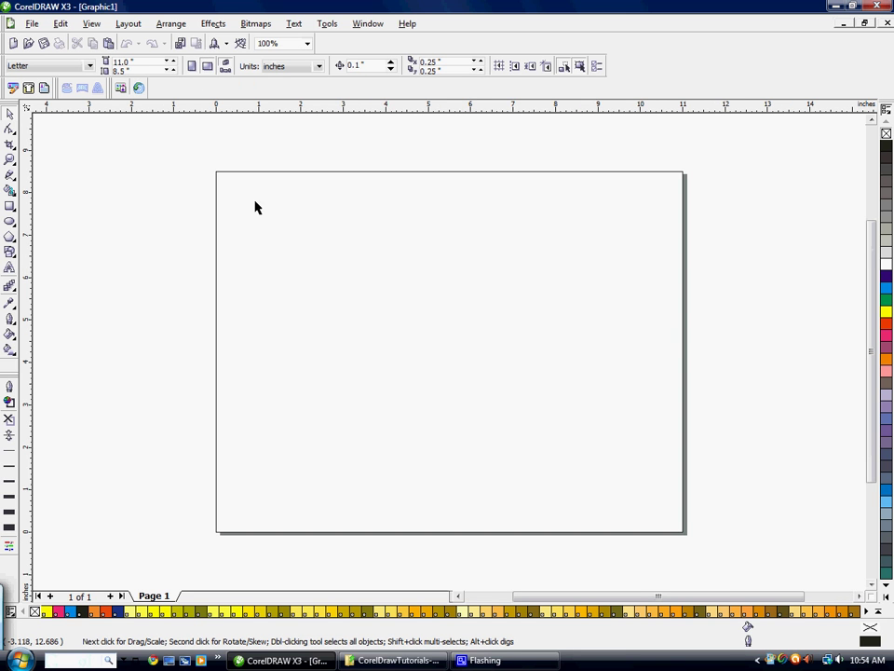
# Step: Add the text 'PROPERTY OF' on the upper page and shift it slightly right
pyautogui.click(10, 270)
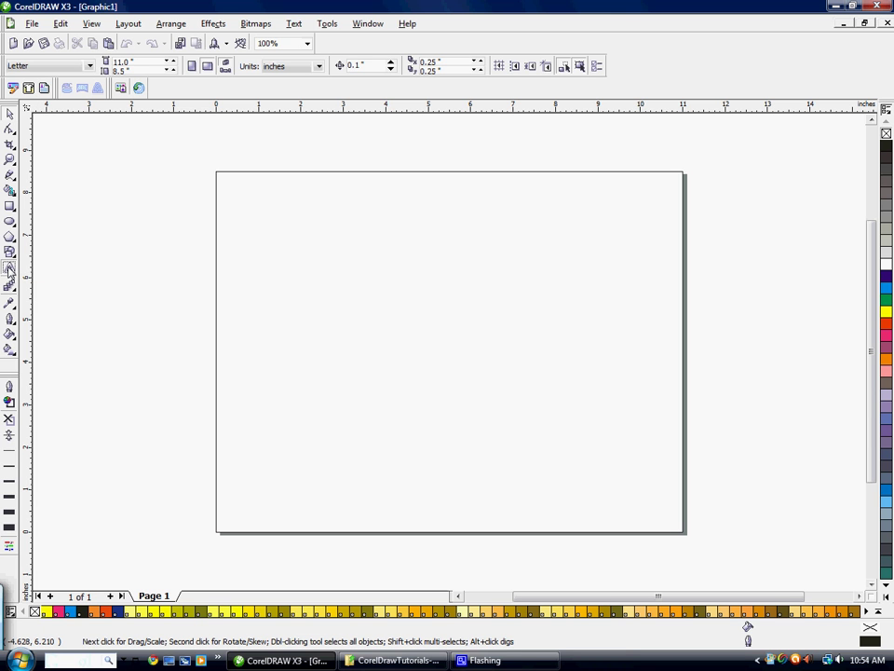
pyautogui.click(314, 269)
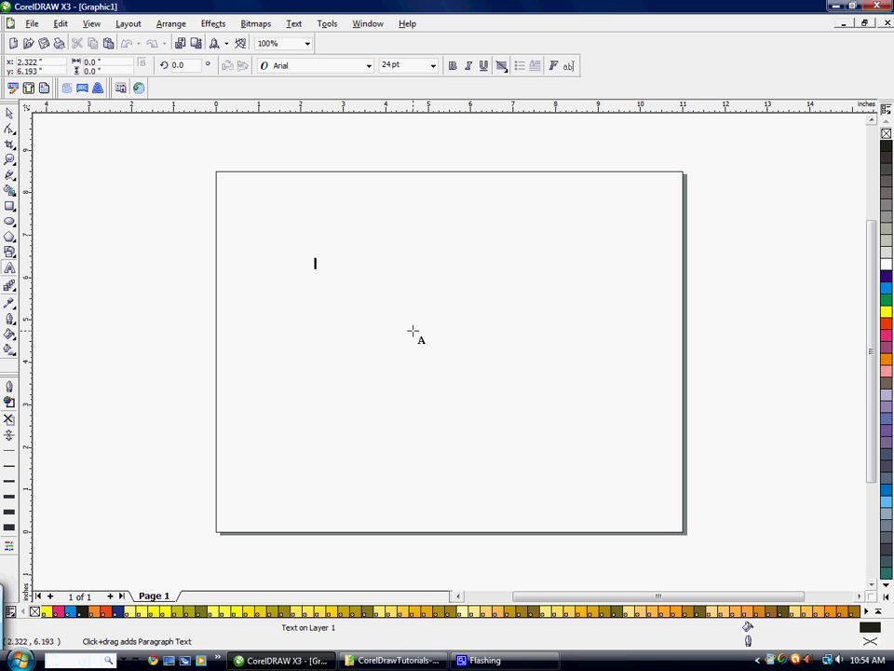
pyautogui.write('PROPERTY OF')
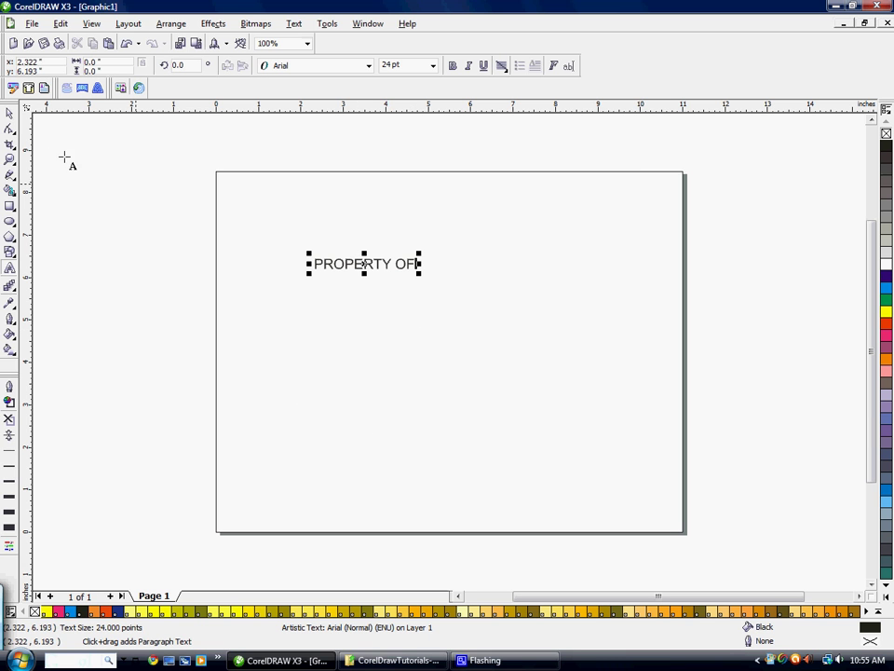
pyautogui.click(9, 114)
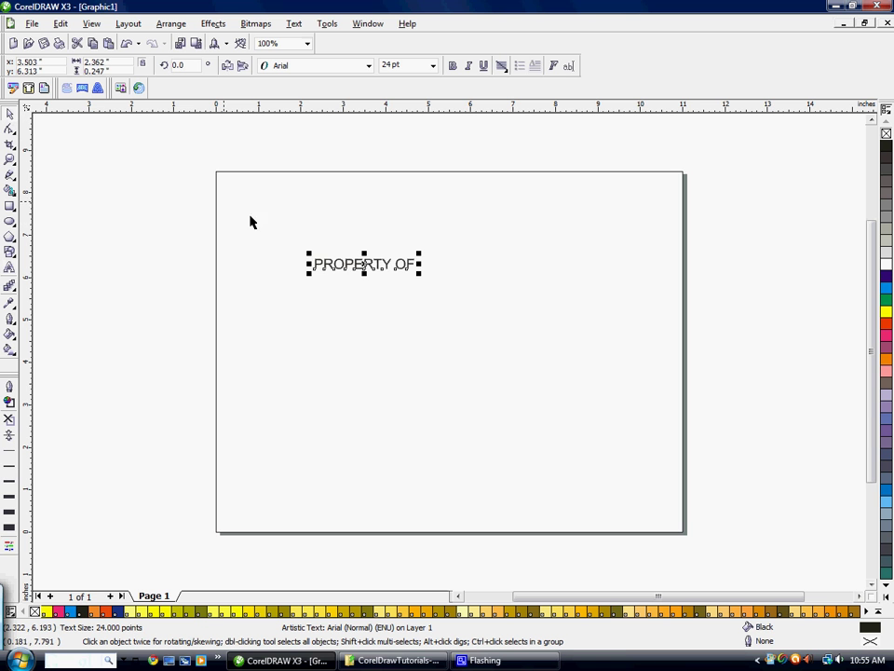
pyautogui.moveTo(370, 265); pyautogui.dragTo(426, 269)
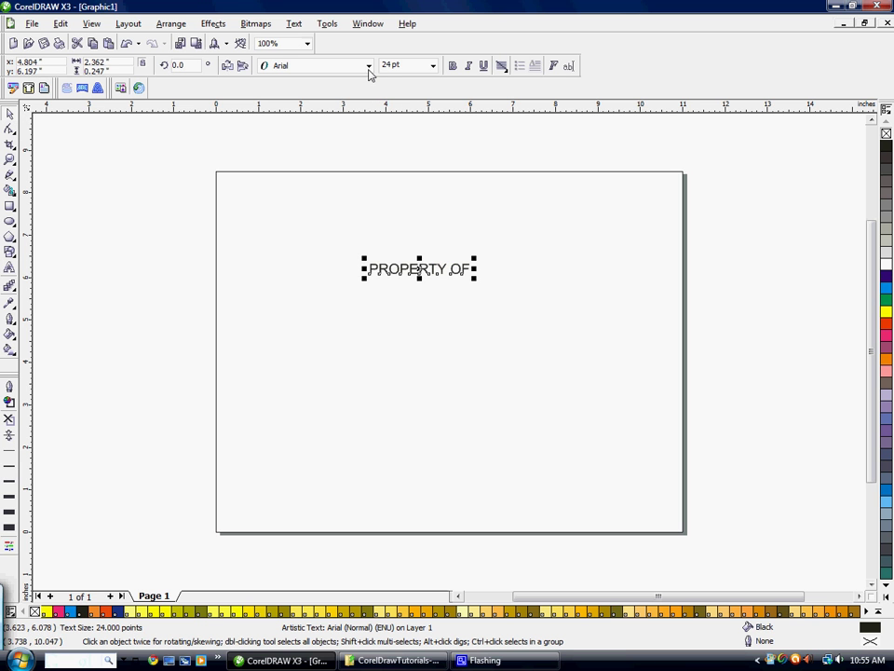
# Step: Fill PROPERTY OF with PANTONE Process Black CV and nudge it slightly right and down
pyautogui.click(82, 611)
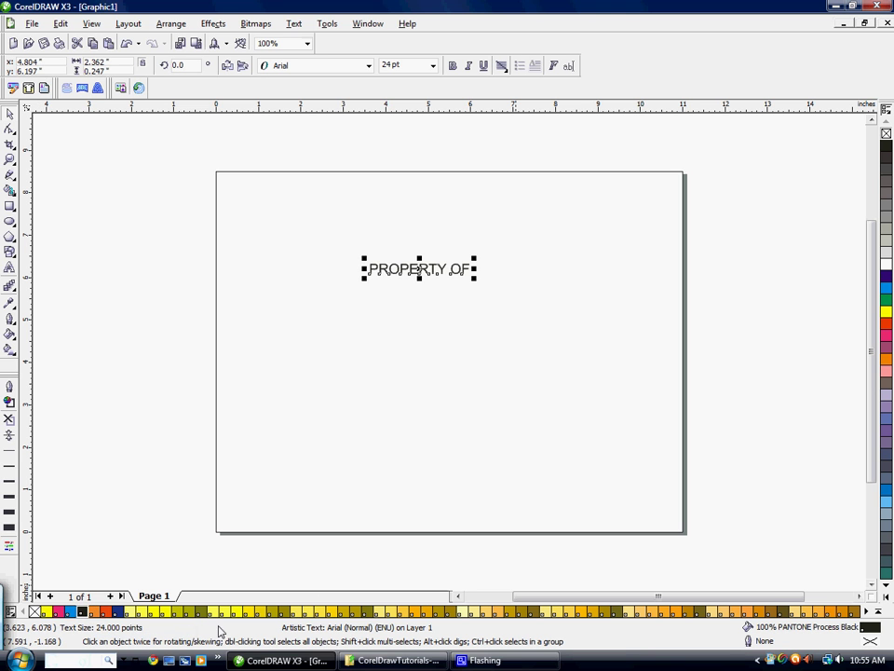
pyautogui.click(373, 25)
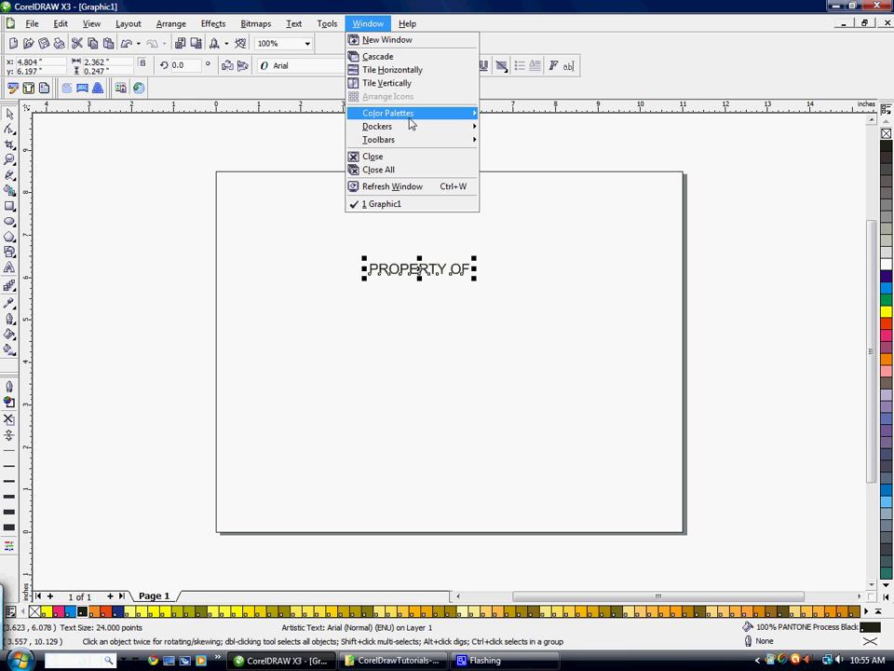
pyautogui.moveTo(414, 119)
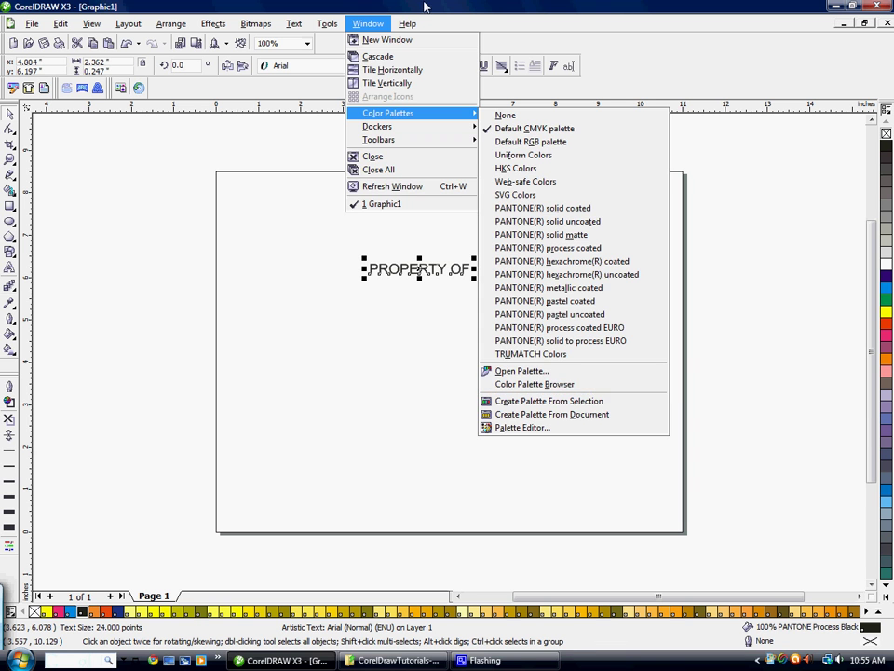
pyautogui.click(380, 20)
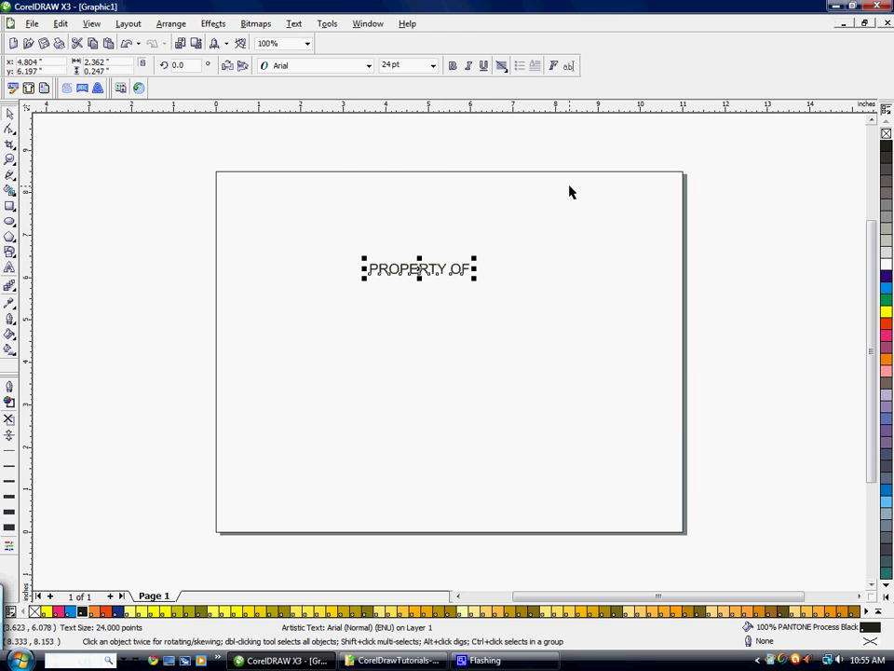
pyautogui.moveTo(417, 269); pyautogui.dragTo(426, 275)
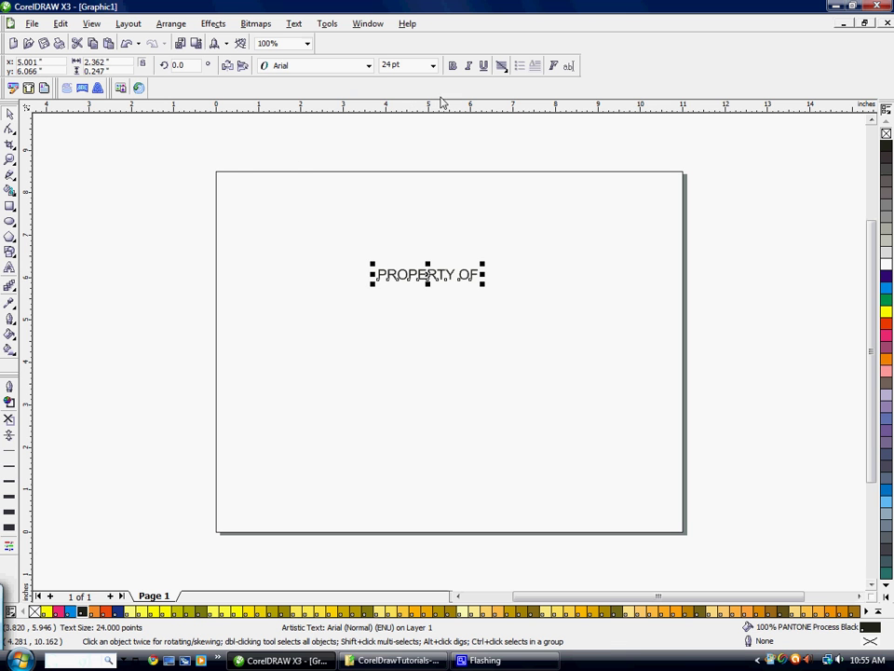
# Step: Set PROPERTY OF in Rubber Stamp LET at 100 pt and move it left across the page
pyautogui.click(367, 67)
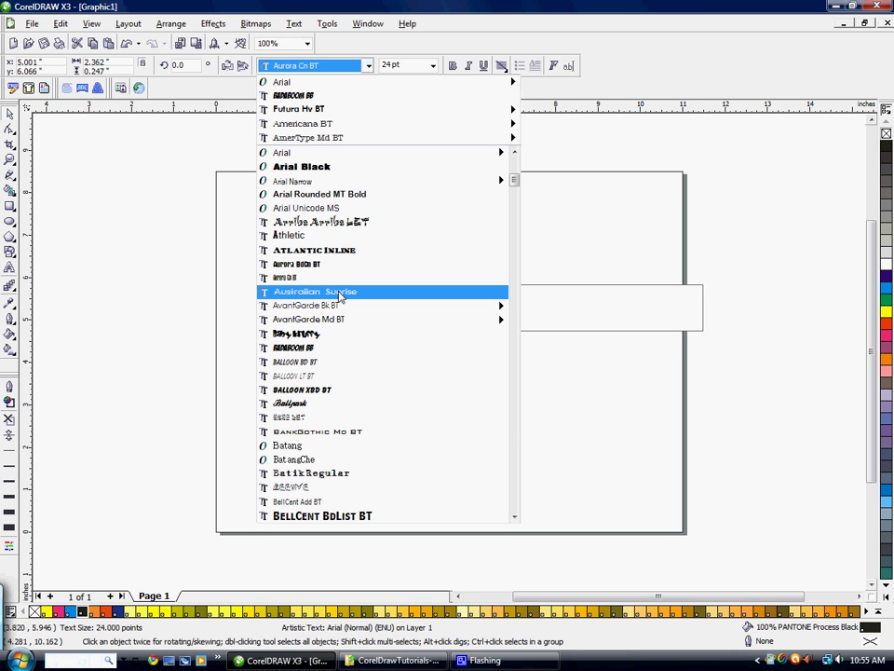
pyautogui.write('Rubber Stamp LET')
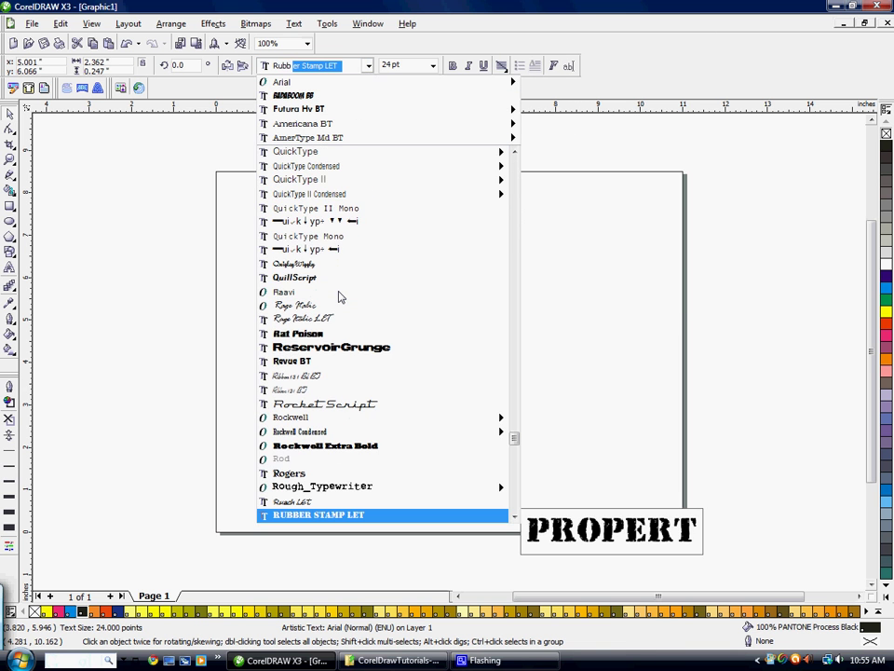
pyautogui.press('Return')
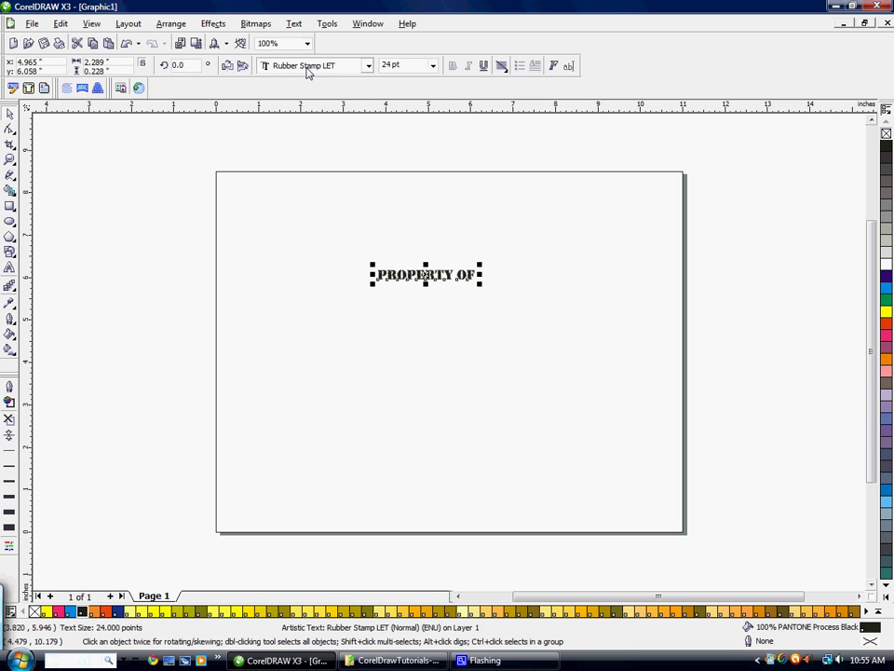
pyautogui.click(431, 68)
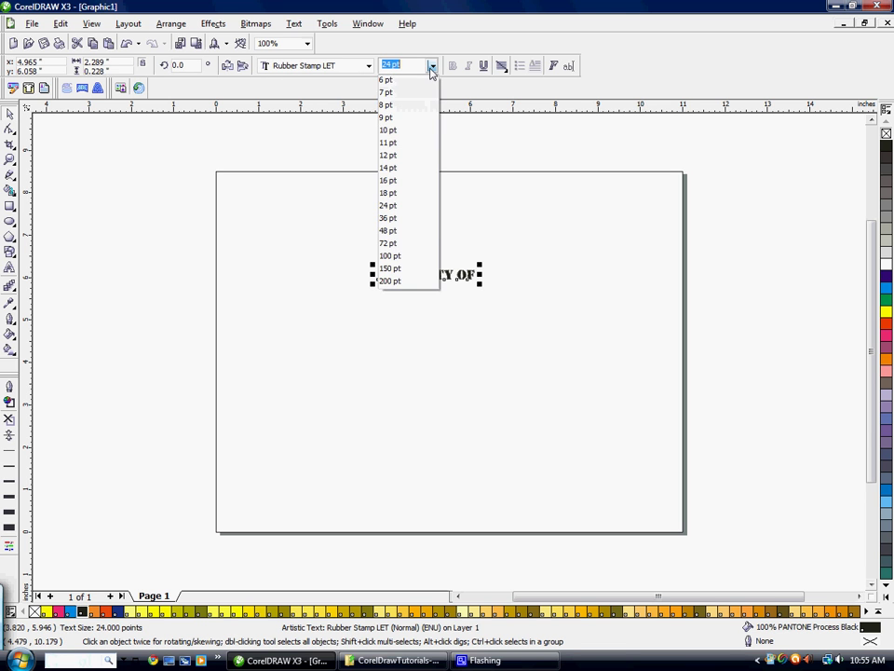
pyautogui.click(406, 257)
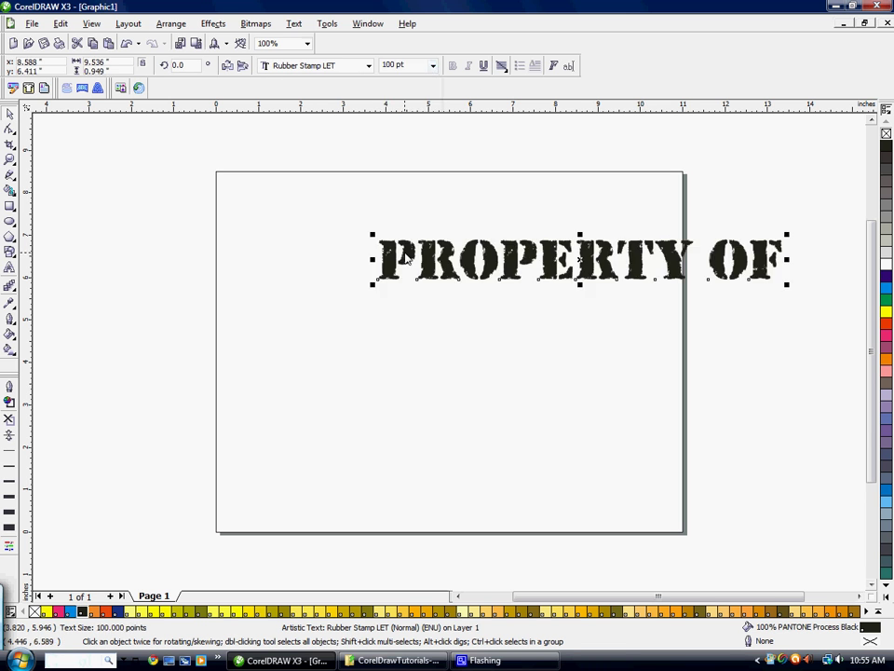
pyautogui.moveTo(581, 259); pyautogui.dragTo(442, 257)
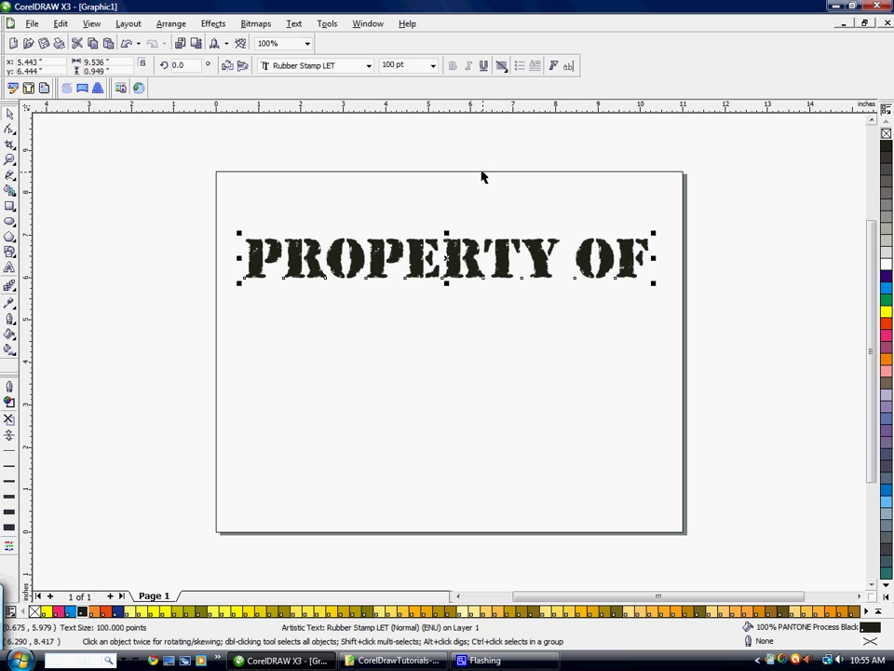
# Step: Centre-align PROPERTY OF, centre it on the page, and nudge it up
pyautogui.click(499, 68)
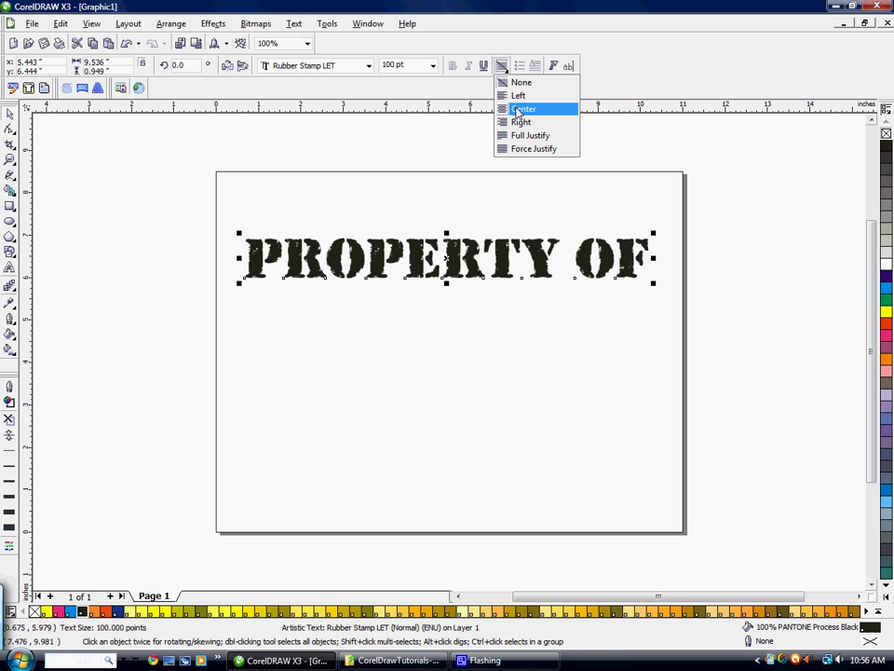
pyautogui.click(519, 111)
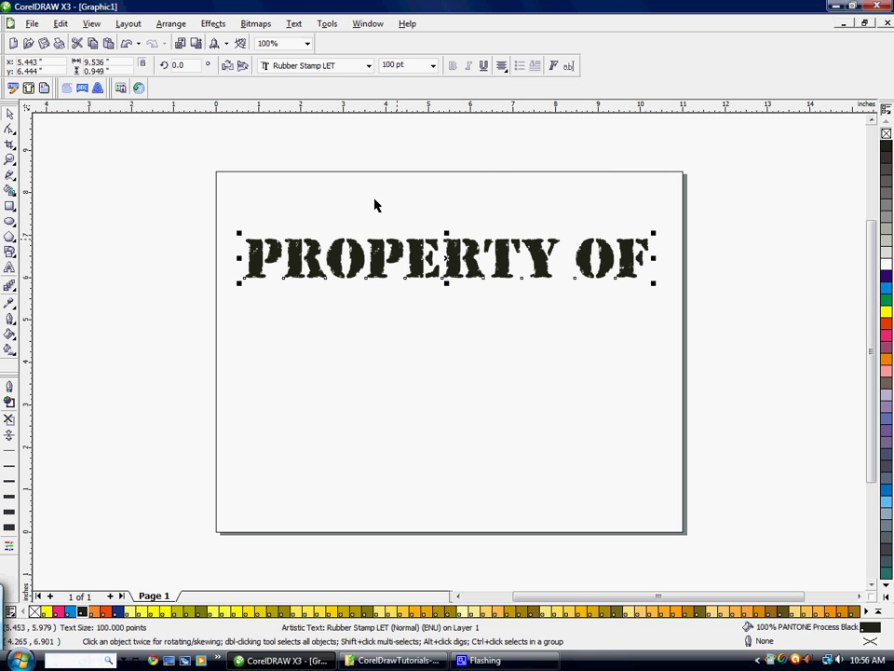
pyautogui.click(456, 353)
pyautogui.click(452, 270)
pyautogui.press('p')
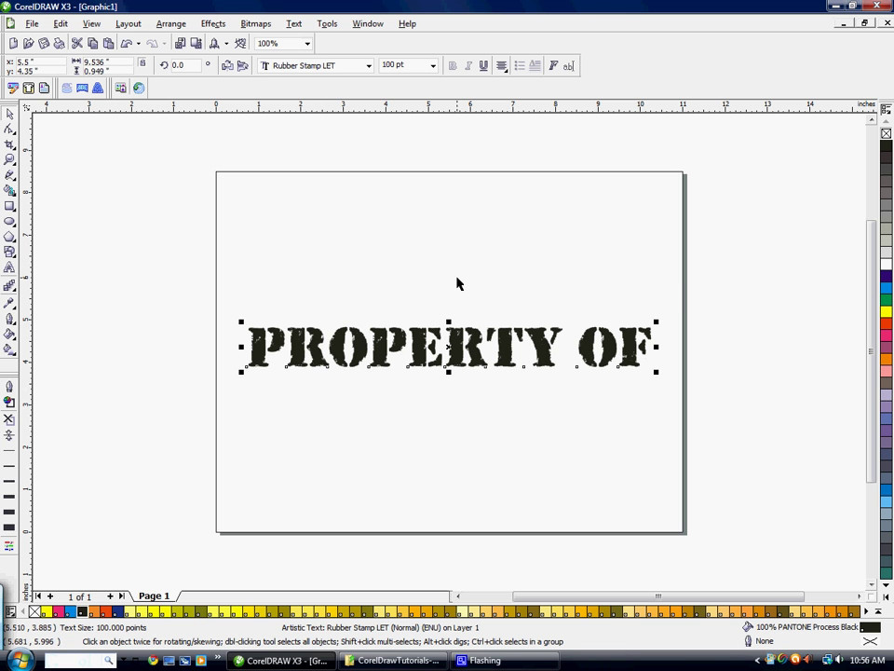
pyautogui.press('Up')
pyautogui.press('Up')
pyautogui.press('Up')
pyautogui.press('Up')
pyautogui.press('Up')
pyautogui.press('Up')
pyautogui.press('Up')
pyautogui.press('Up')
pyautogui.press('Up')
pyautogui.press('Up')
pyautogui.press('Up')
pyautogui.press('Up')
pyautogui.press('Up')
pyautogui.press('Up')
pyautogui.press('Up')
pyautogui.press('Up')
pyautogui.press('Up')
pyautogui.press('Up')
pyautogui.press('Up')
pyautogui.press('Up')
pyautogui.press('Up')
pyautogui.press('Up')
pyautogui.press('Up')
pyautogui.press('Up')
pyautogui.press('Up')
pyautogui.press('Up')
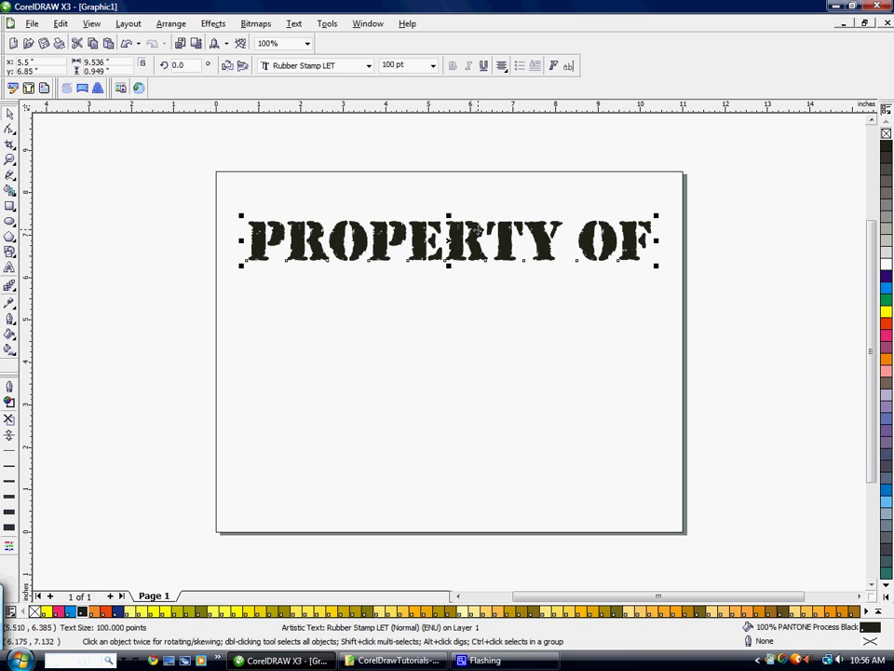
# Step: Copy PROPERTY OF lower on the page and retype the copy as 'TAFT HIGH SCHOOL'
pyautogui.moveTo(450, 251); pyautogui.dragTo(450, 445)
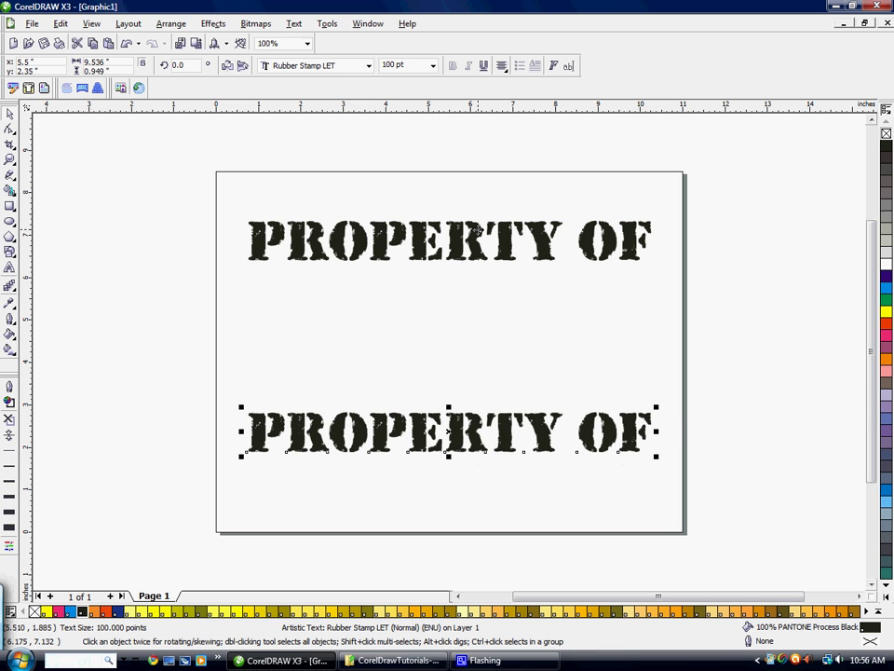
pyautogui.click(446, 429)
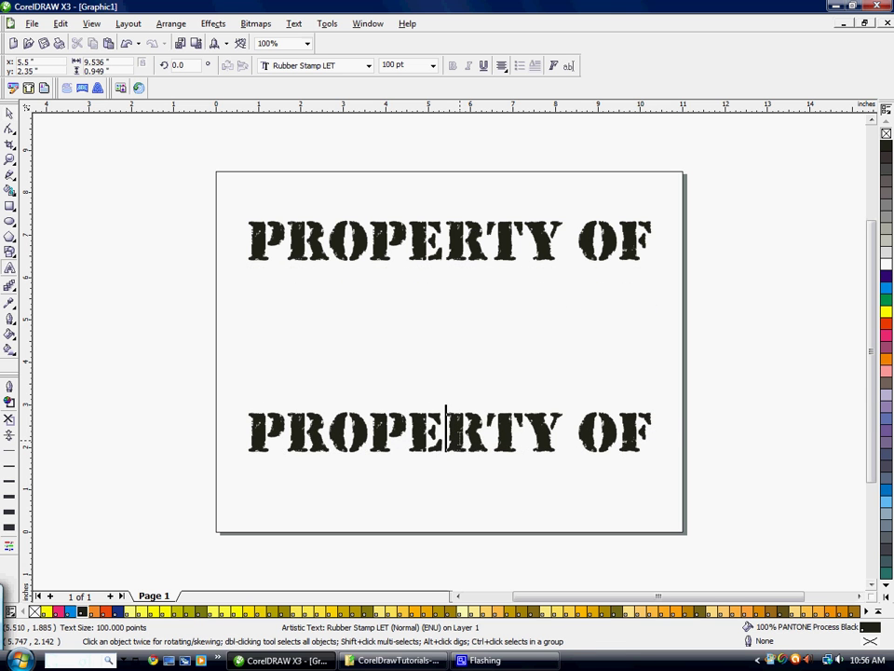
pyautogui.moveTo(245, 431); pyautogui.dragTo(654, 430)
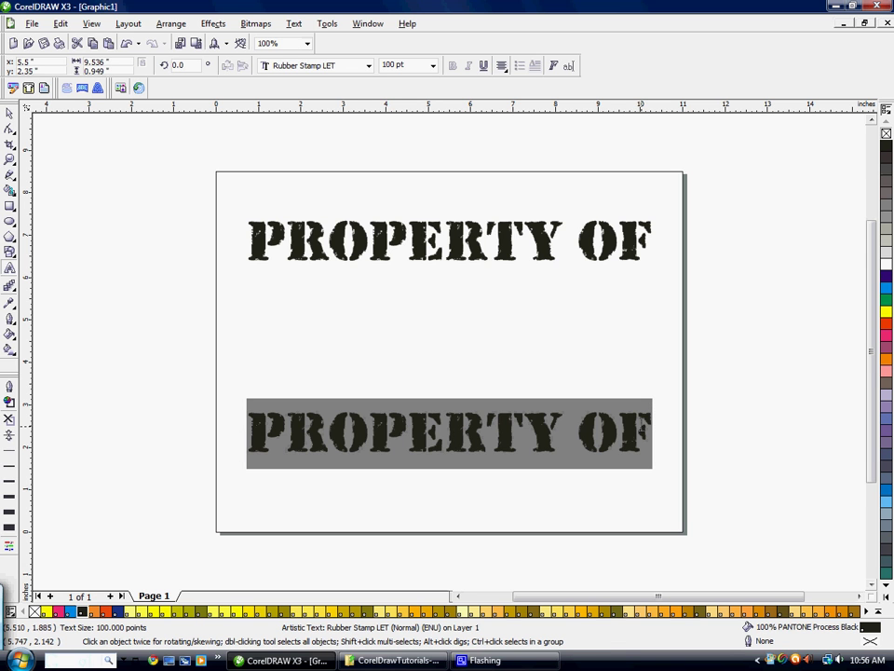
pyautogui.write('T')
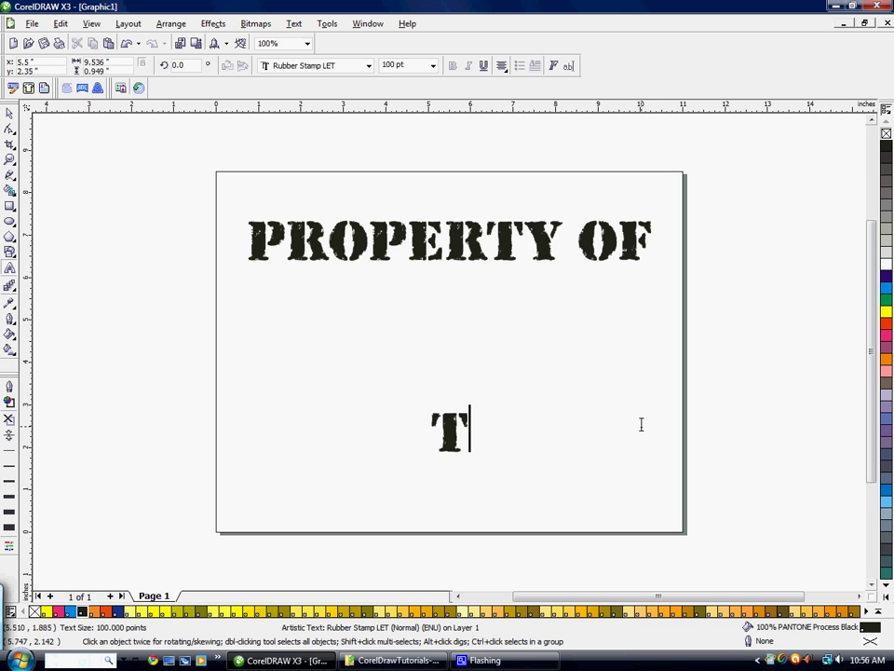
pyautogui.write('AFT H')
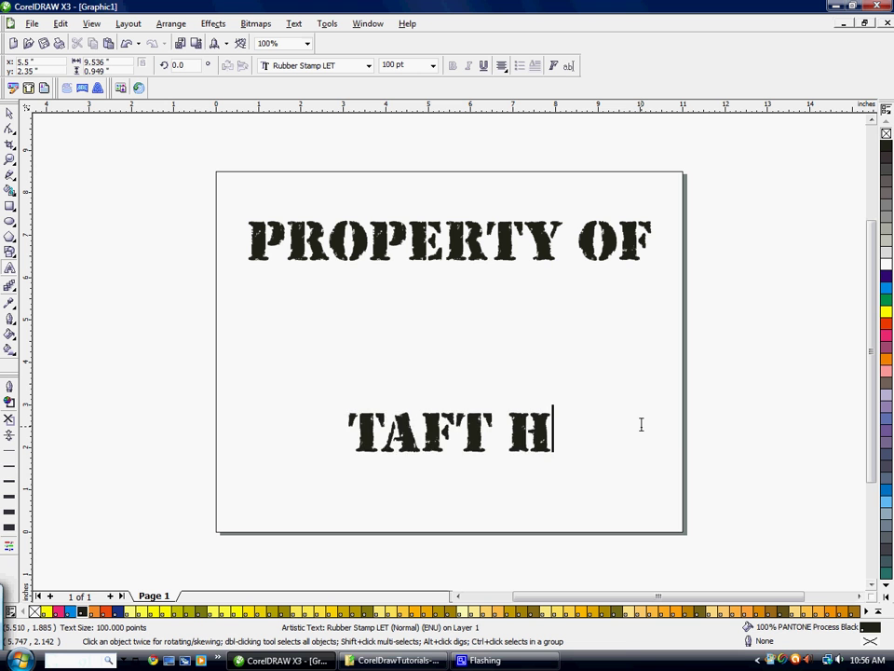
pyautogui.write('IGH SCHOOL')
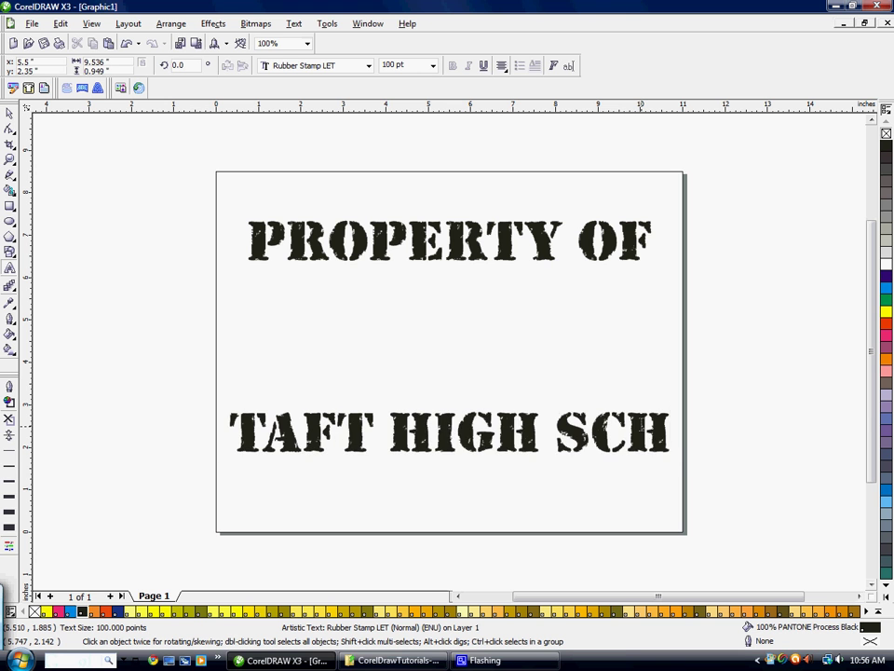
pyautogui.click(8, 112)
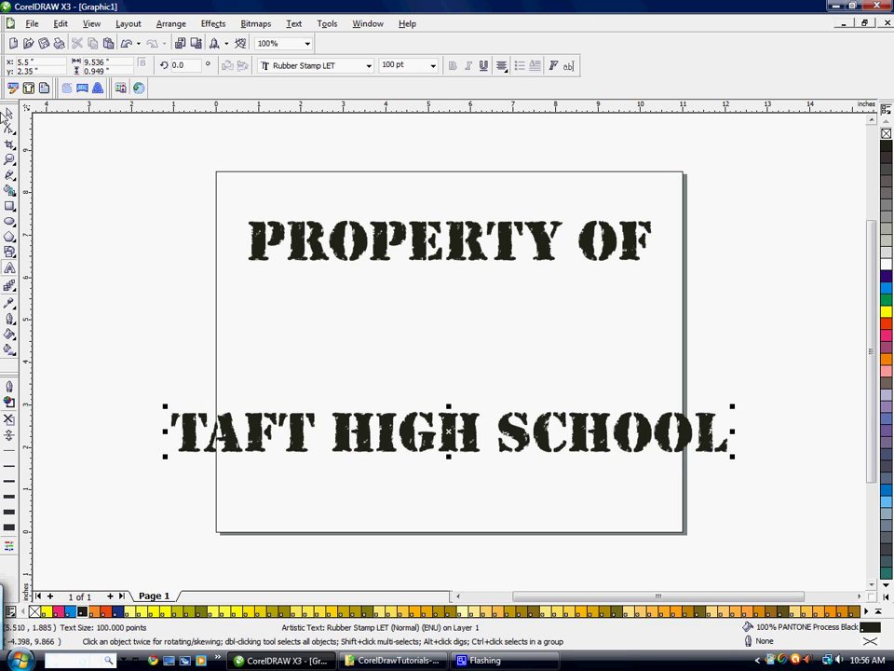
# Step: Set TAFT HIGH SCHOOL to 72 pt, then enlarge it to about 81.5 pt
pyautogui.click(432, 66)
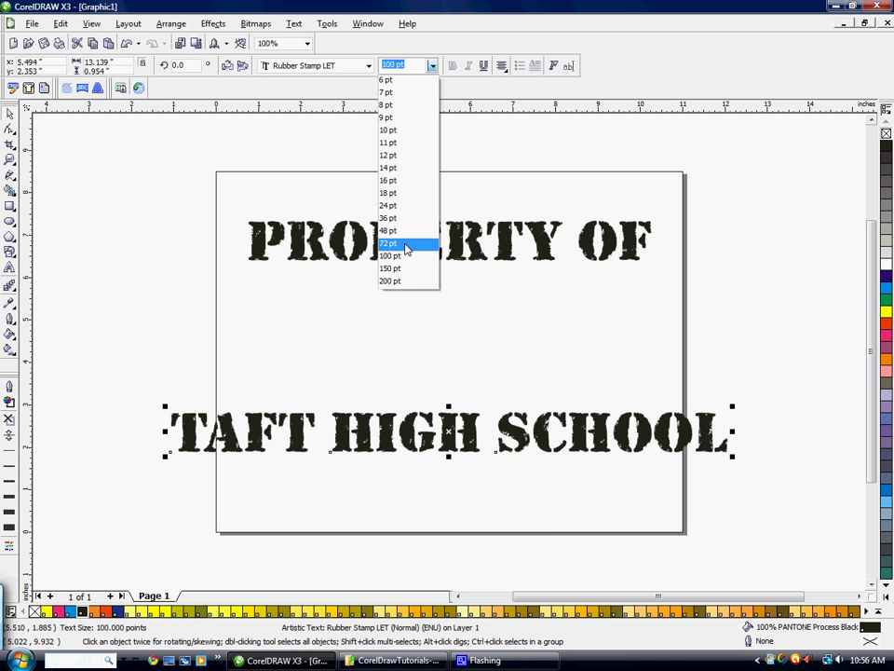
pyautogui.click(406, 244)
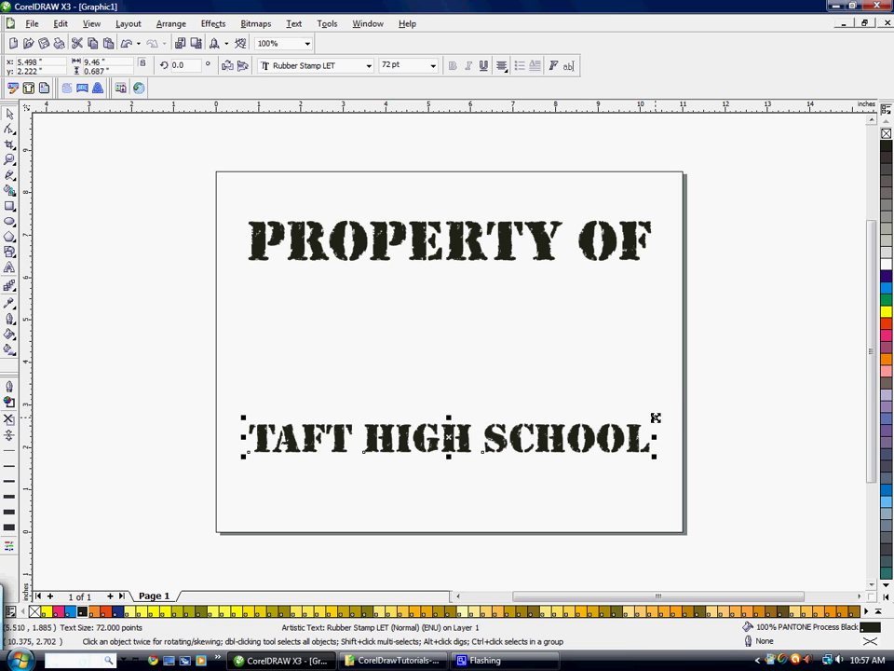
pyautogui.moveTo(653, 416); pyautogui.dragTo(679, 400)
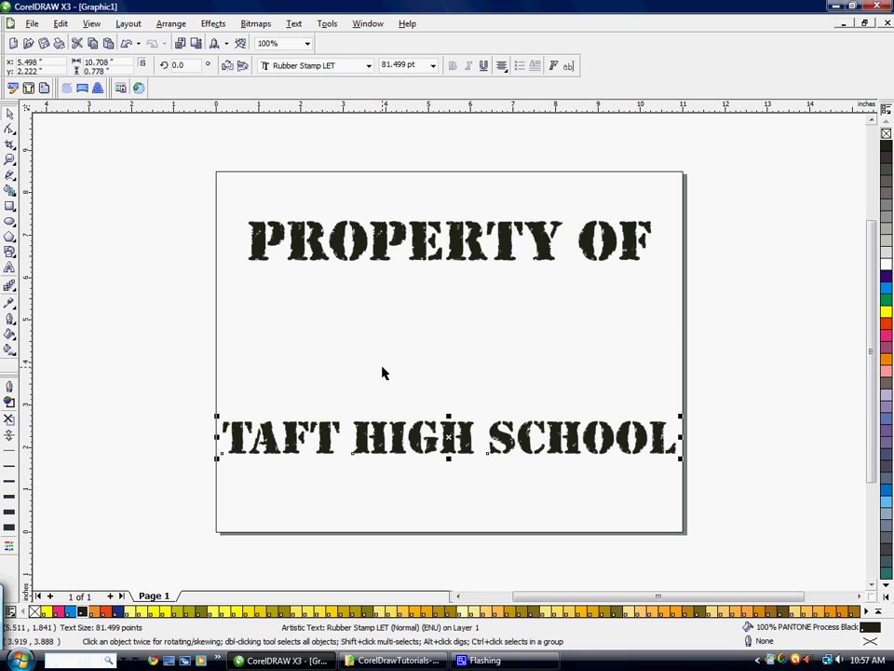
pyautogui.click(605, 333)
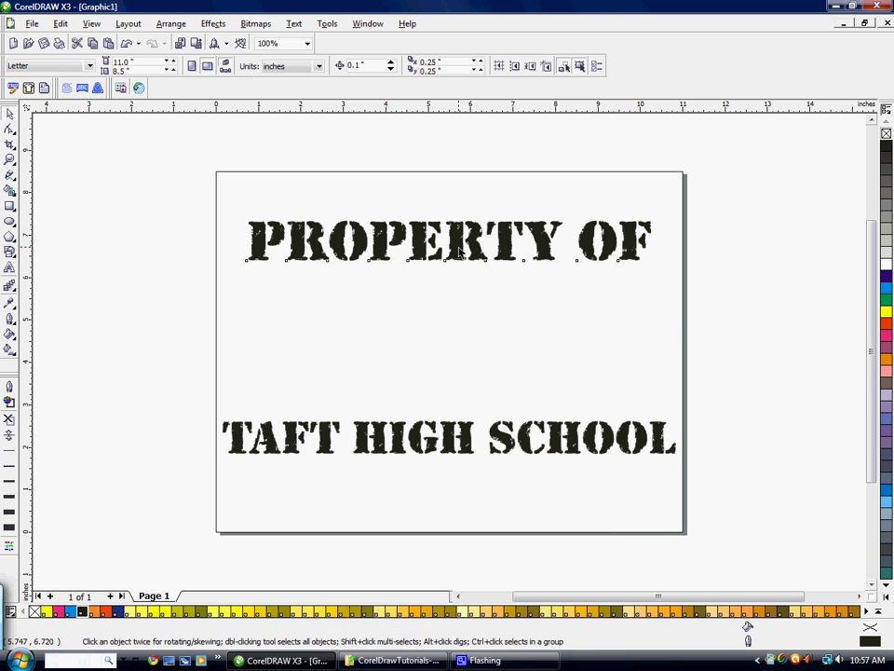
# Step: Lower PROPERTY OF slightly and attach a Single Arc mode envelope to it
pyautogui.moveTo(459, 252); pyautogui.dragTo(458, 282)
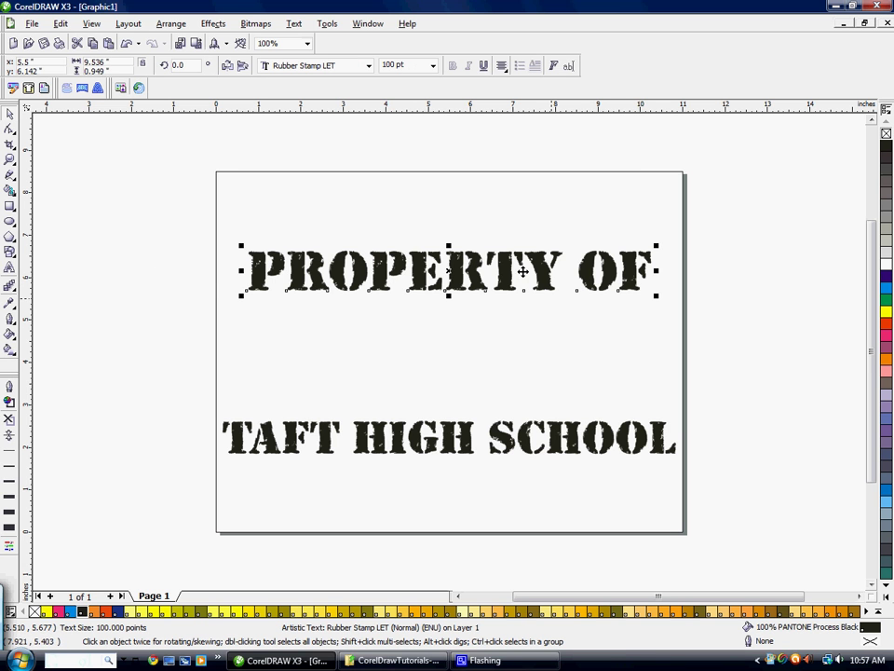
pyautogui.click(9, 288)
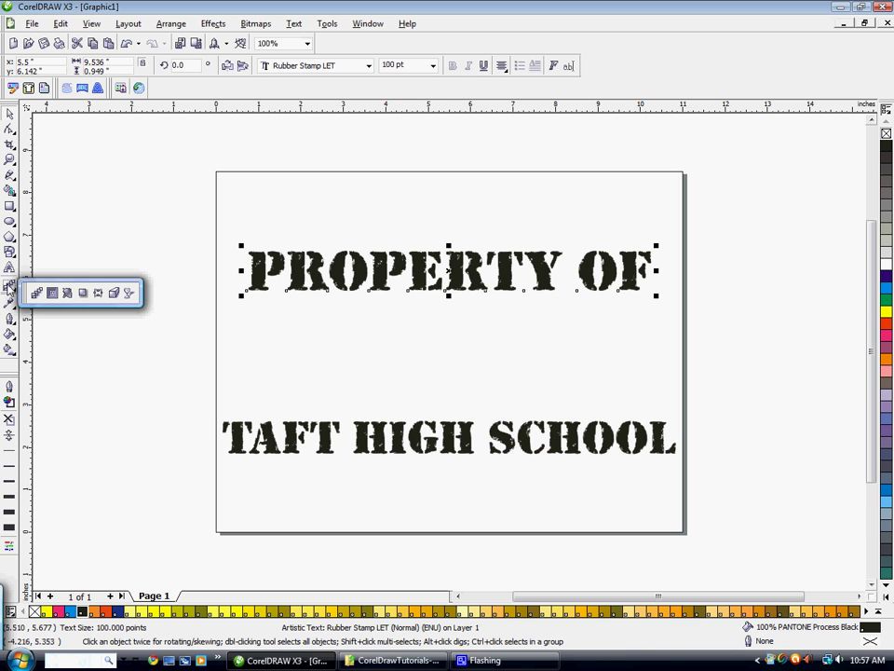
pyautogui.click(98, 293)
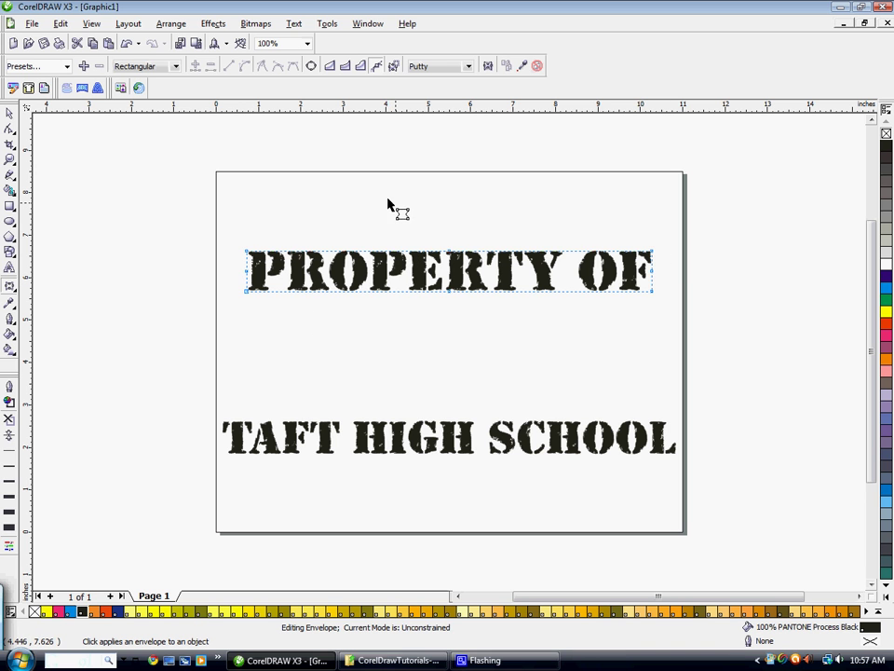
pyautogui.click(344, 67)
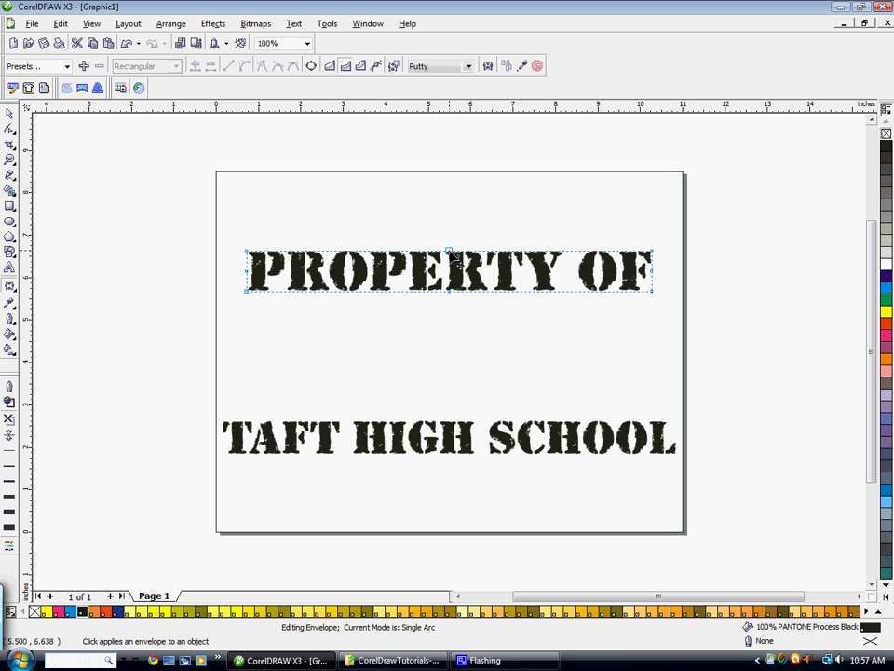
# Step: Arch PROPERTY OF upward by raising the envelope's top-centre node, undoing trial attempts
pyautogui.moveTo(450, 255); pyautogui.dragTo(450, 225)
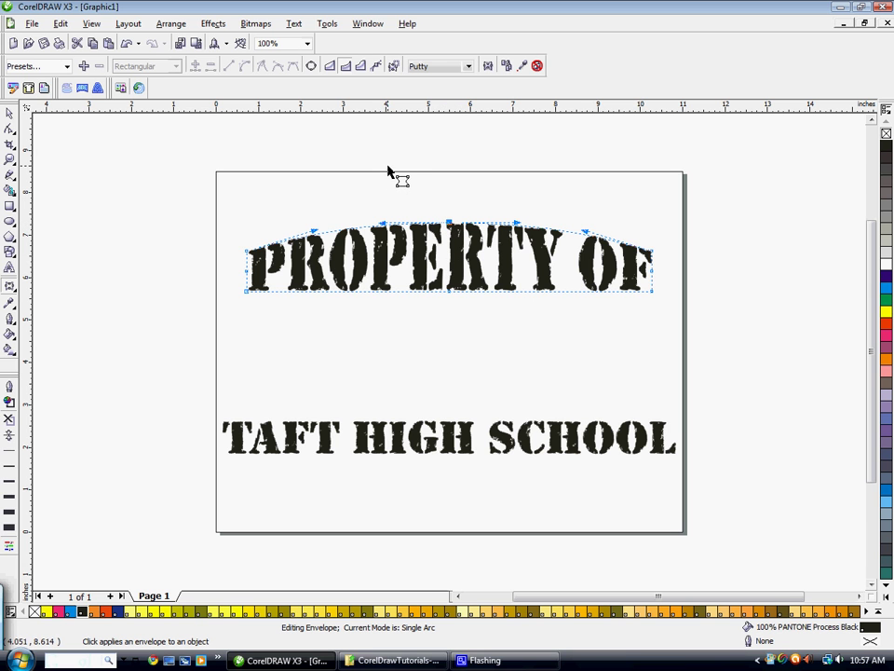
pyautogui.hotkey('ctrl', 'z')
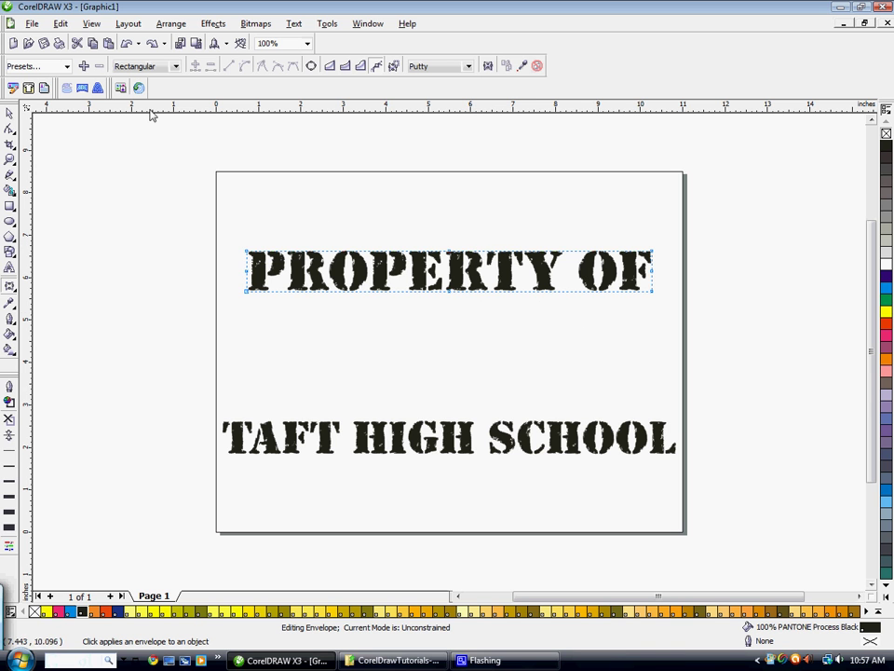
pyautogui.click(344, 66)
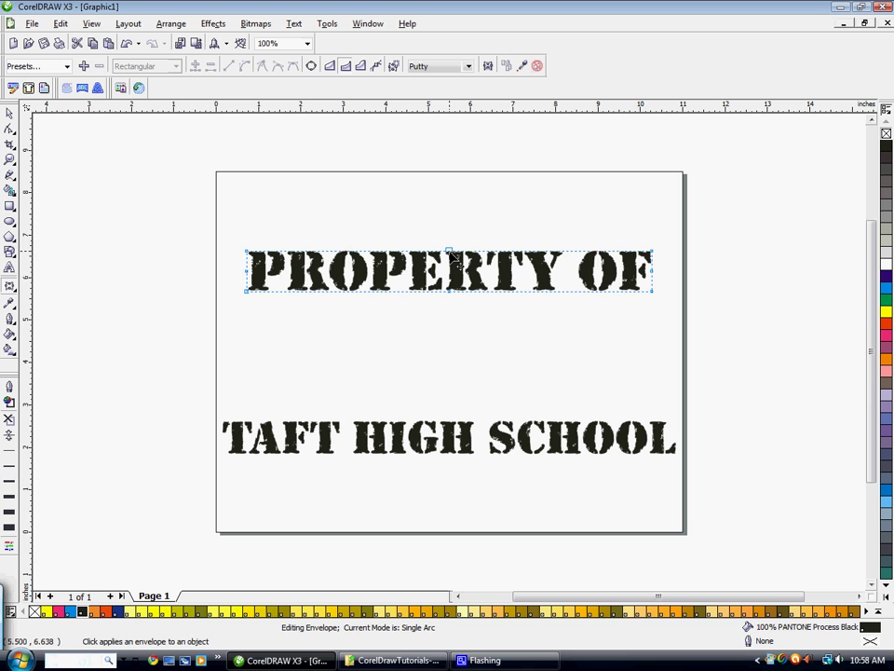
pyautogui.moveTo(451, 254); pyautogui.dragTo(456, 212)
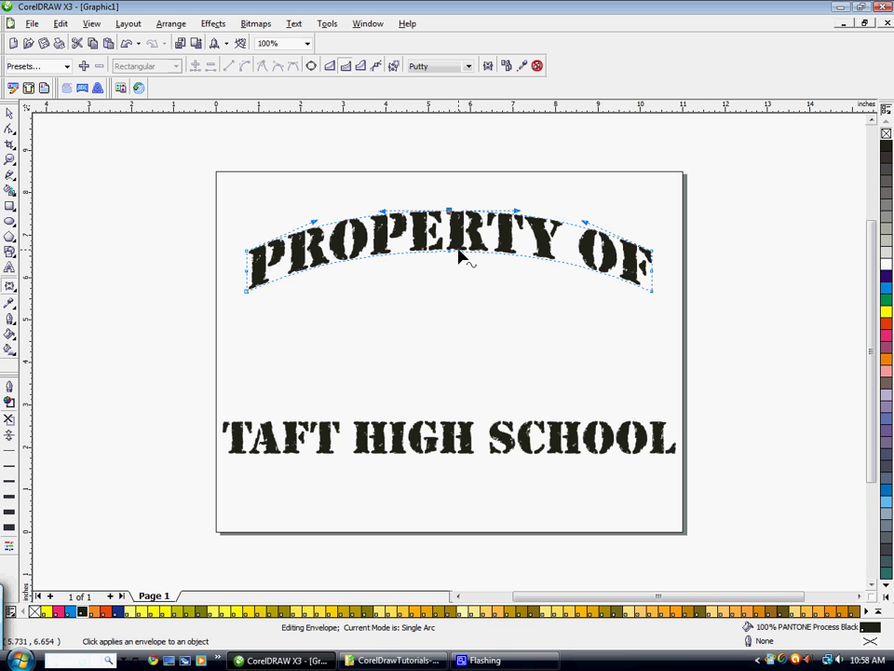
pyautogui.hotkey('ctrl', 'z')
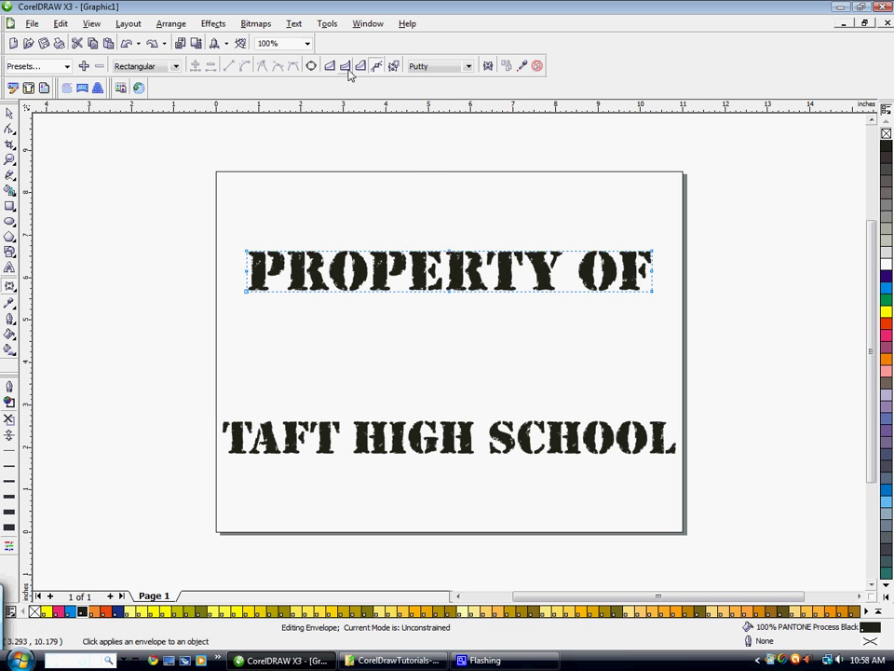
pyautogui.click(345, 66)
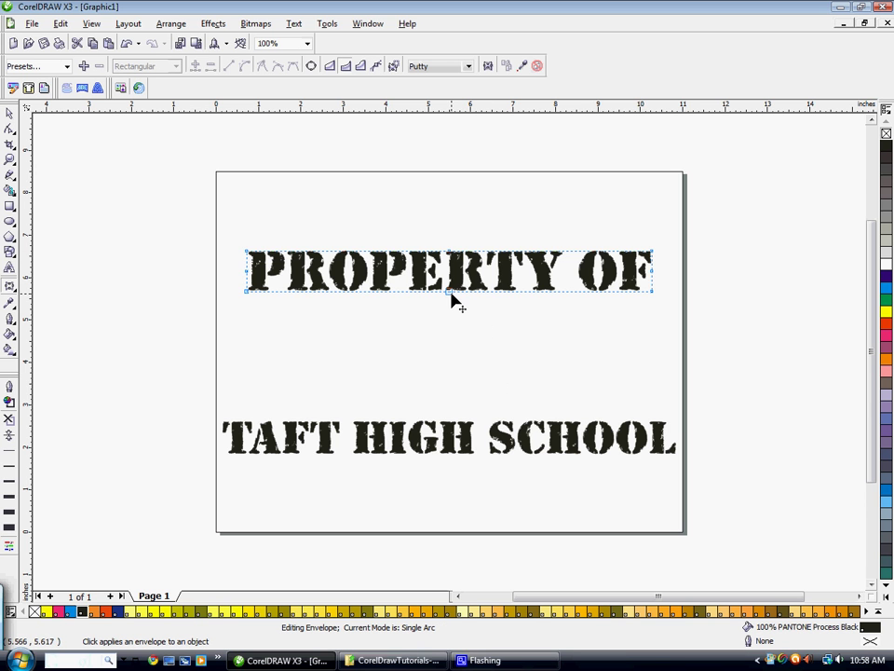
pyautogui.moveTo(450, 293)
pyautogui.mouseDown()
pyautogui.moveTo(448, 331)
pyautogui.moveTo(449, 285)
pyautogui.moveTo(457, 313)
pyautogui.mouseUp()
pyautogui.hotkey('ctrl', 'z')
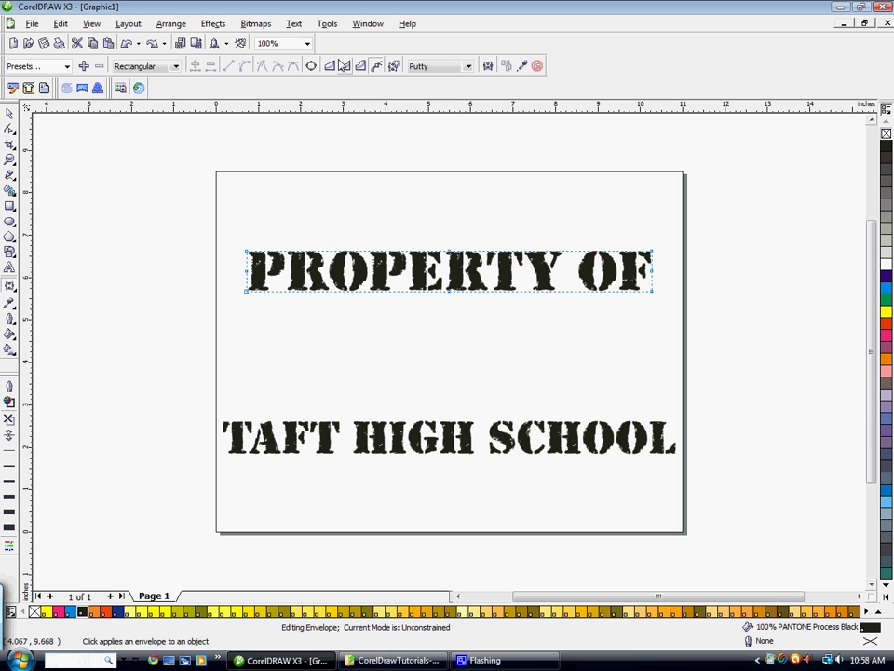
pyautogui.click(345, 65)
pyautogui.moveTo(450, 249); pyautogui.dragTo(450, 202)
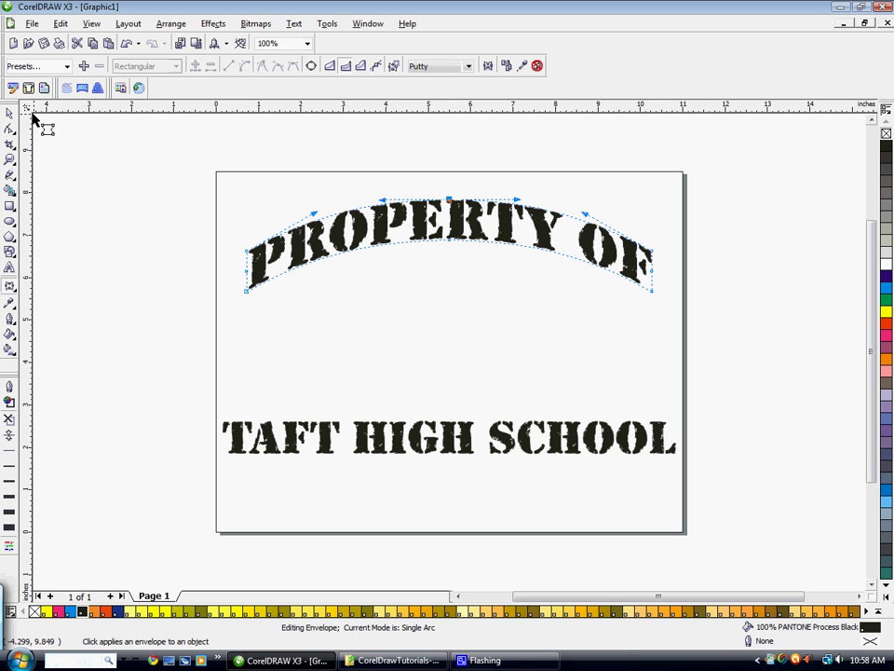
# Step: Move the arched PROPERTY OF lower and widen it to about 10.1 inches
pyautogui.click(9, 113)
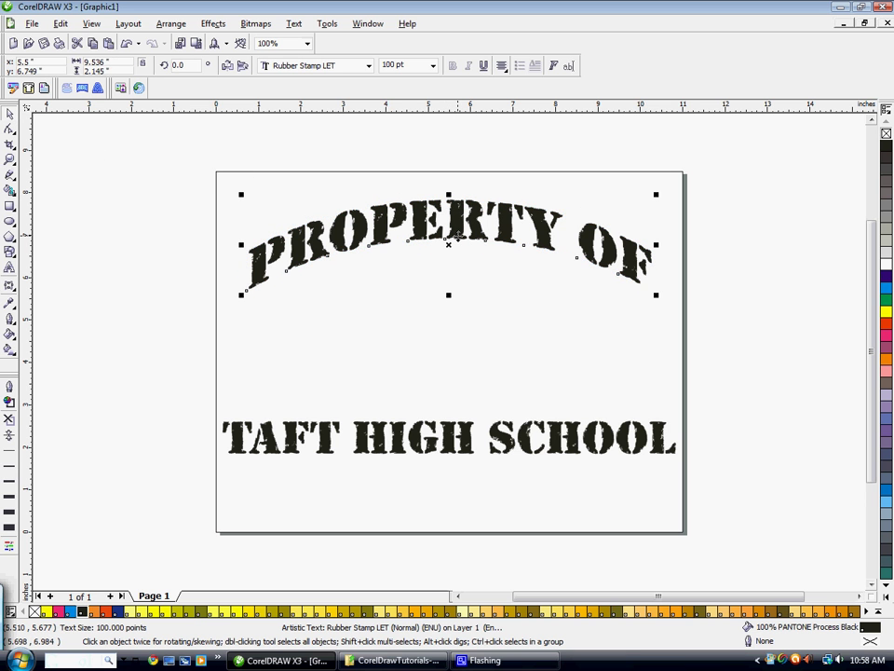
pyautogui.moveTo(457, 235); pyautogui.dragTo(456, 248)
pyautogui.press('Down')
pyautogui.press('Down')
pyautogui.press('Down')
pyautogui.press('Down')
pyautogui.press('Down')
pyautogui.press('Down')
pyautogui.press('Down')
pyautogui.press('Down')
pyautogui.press('Down')
pyautogui.press('Down')
pyautogui.press('Down')
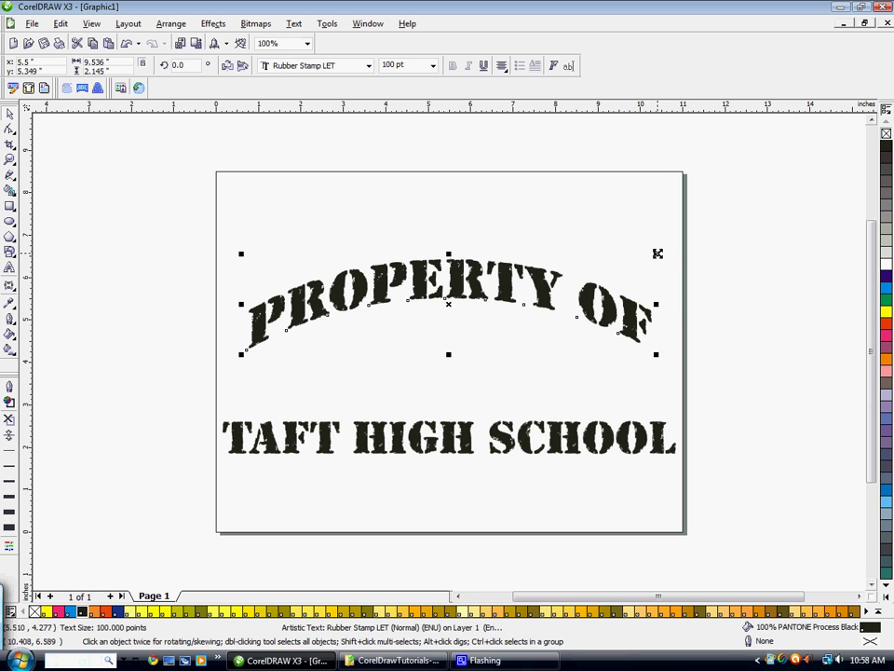
pyautogui.moveTo(658, 253); pyautogui.dragTo(670, 250)
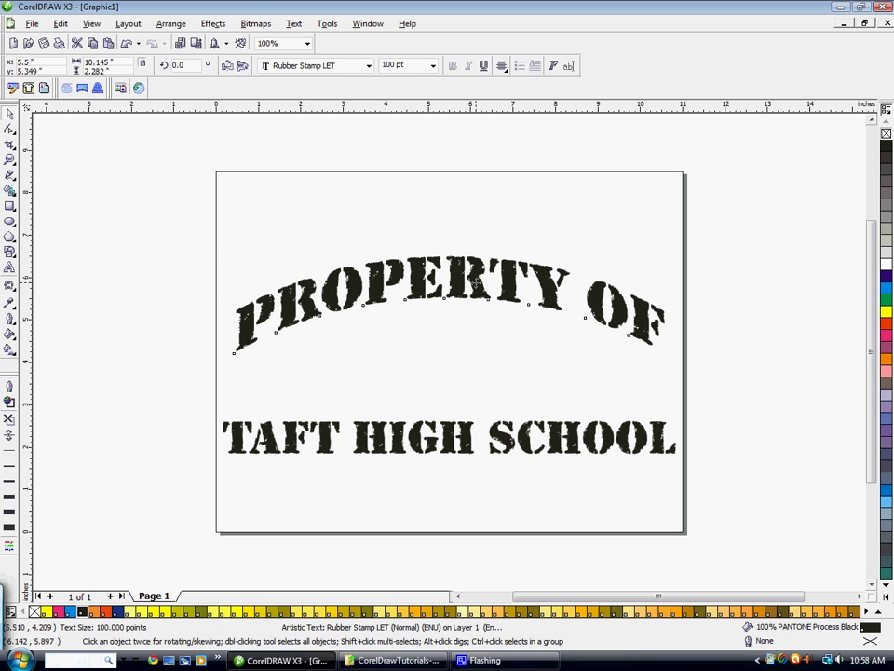
pyautogui.click(470, 177)
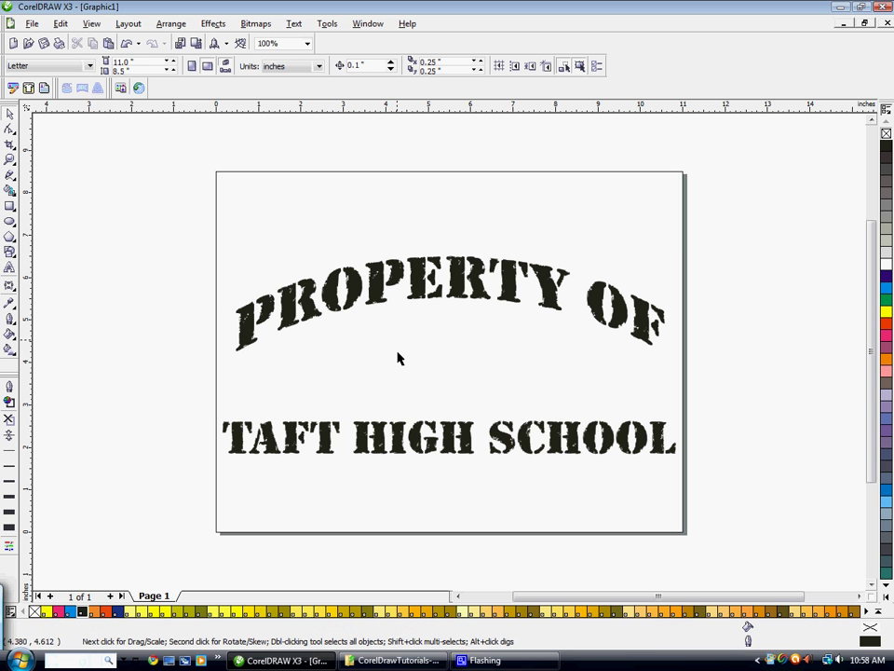
# Step: Draw a rectangle between the text lines, round its corners to 50, and shift it right
pyautogui.click(9, 207)
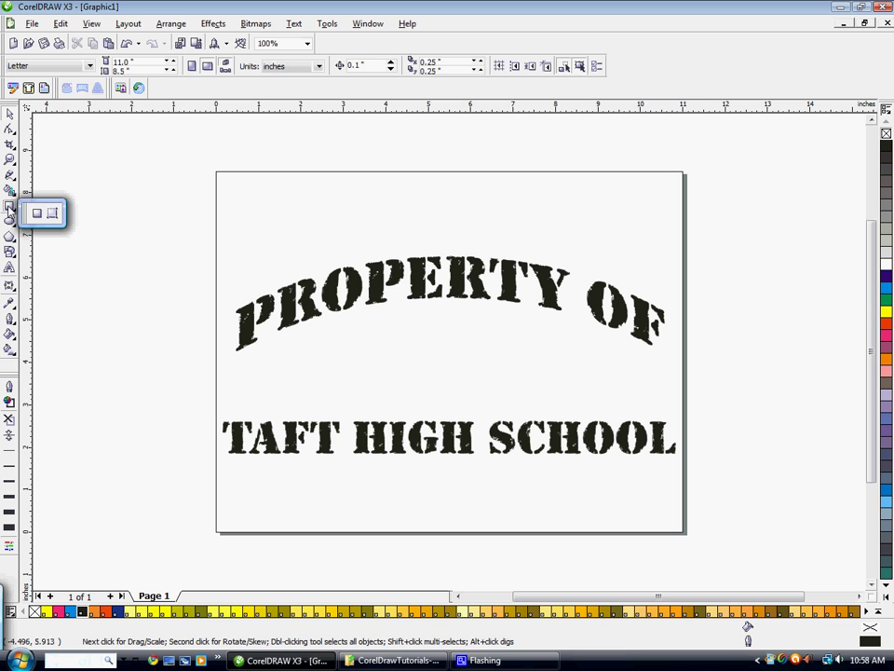
pyautogui.moveTo(365, 336); pyautogui.dragTo(519, 392)
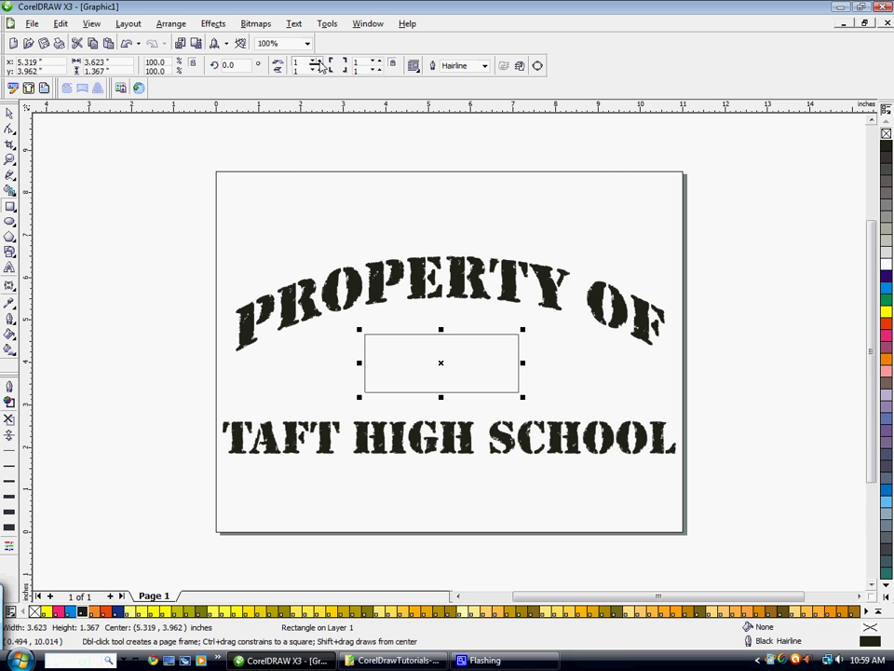
pyautogui.click(320, 61)
pyautogui.click(319, 61)
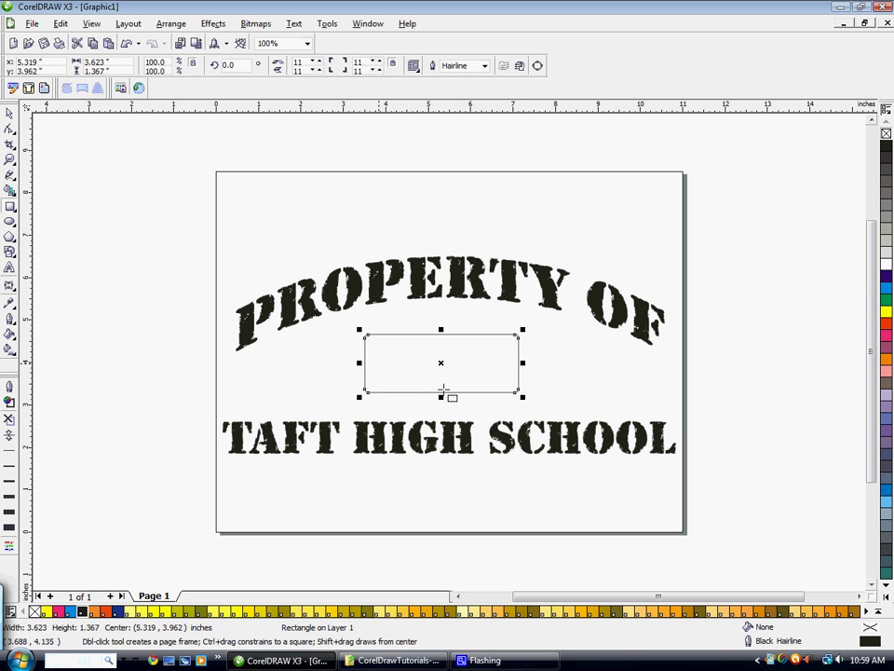
pyautogui.doubleClick(296, 61)
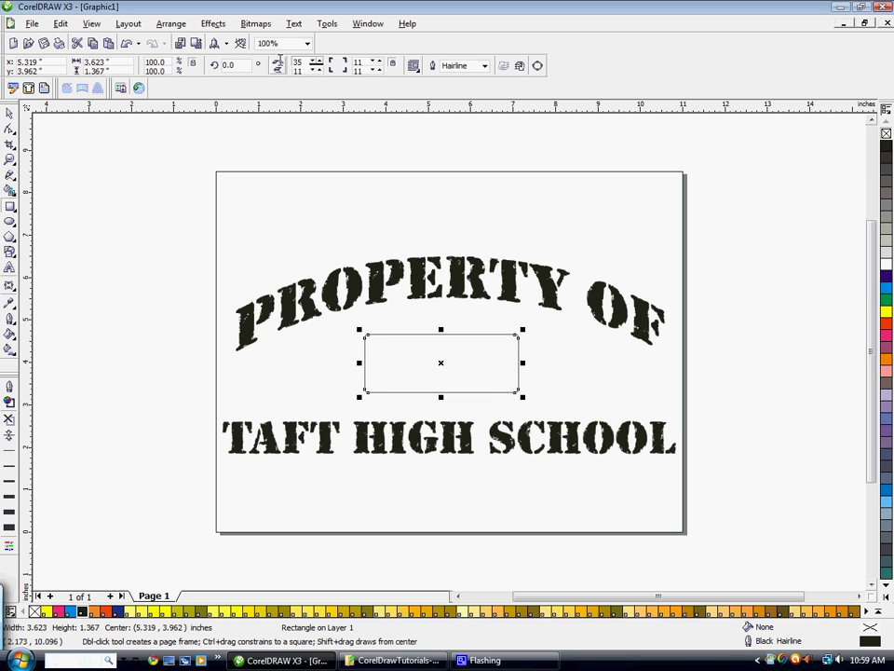
pyautogui.press('Return')
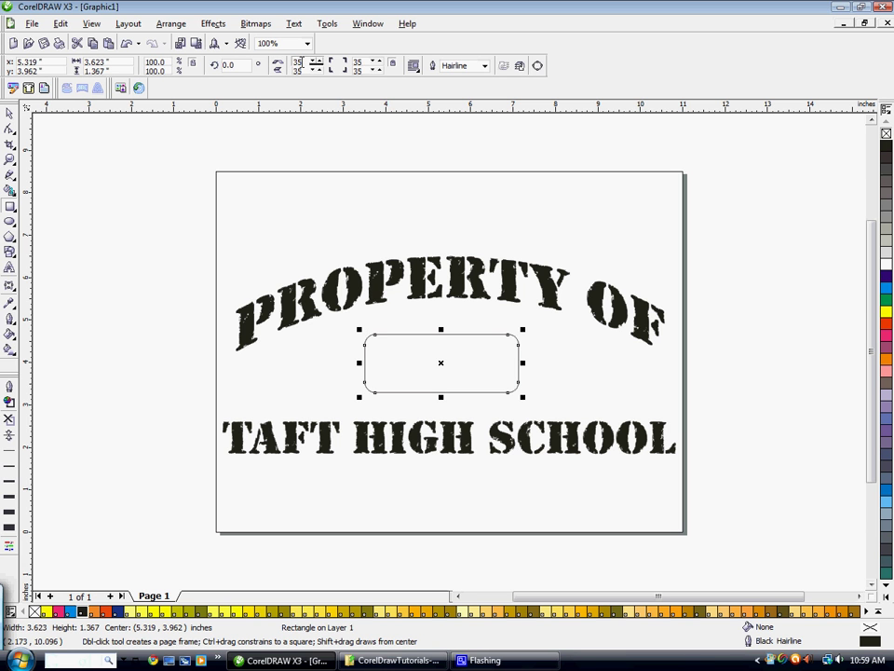
pyautogui.write('50')
pyautogui.press('Return')
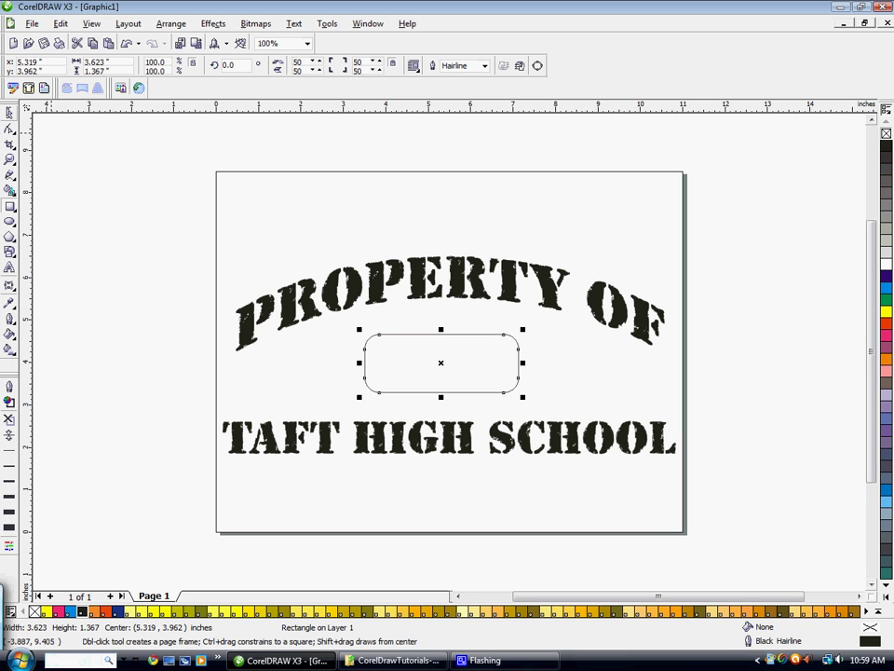
pyautogui.press('space')
pyautogui.moveTo(448, 363); pyautogui.dragTo(522, 361)
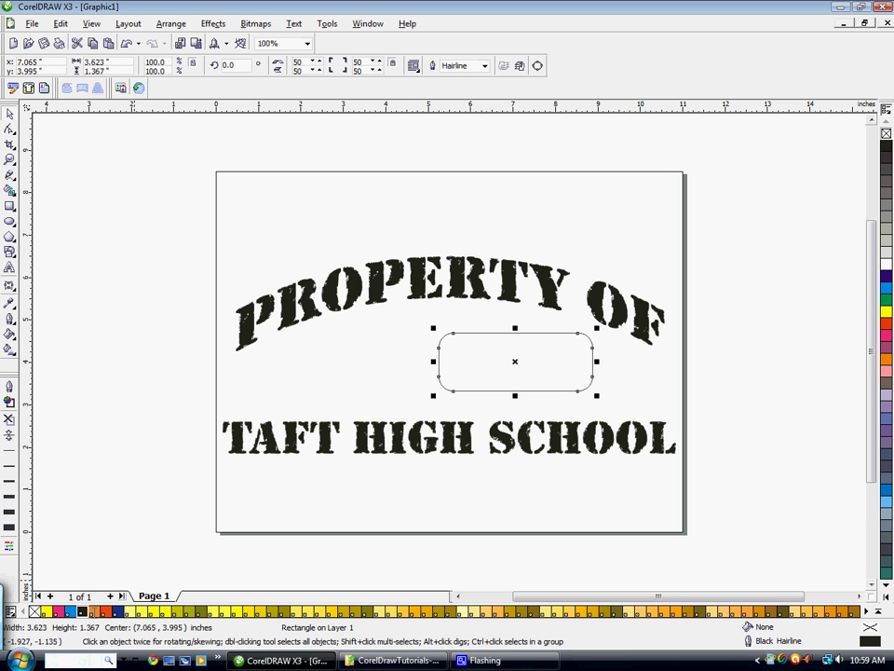
# Step: Fill the rectangle black, remove its outline, centre it between the lines, and add TAFT HIGH SCHOOL to the selection
pyautogui.click(82, 612)
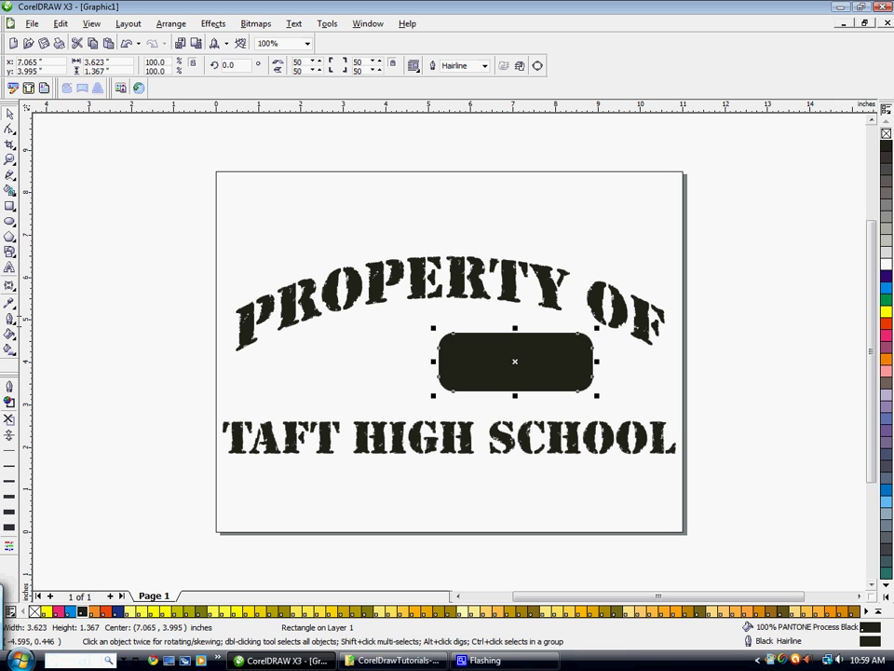
pyautogui.click(8, 320)
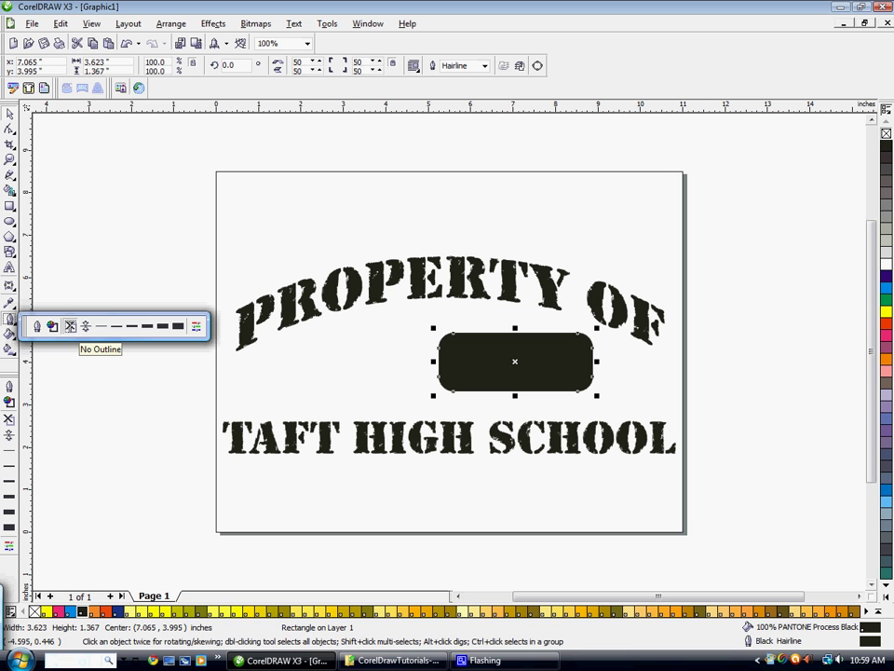
pyautogui.click(70, 325)
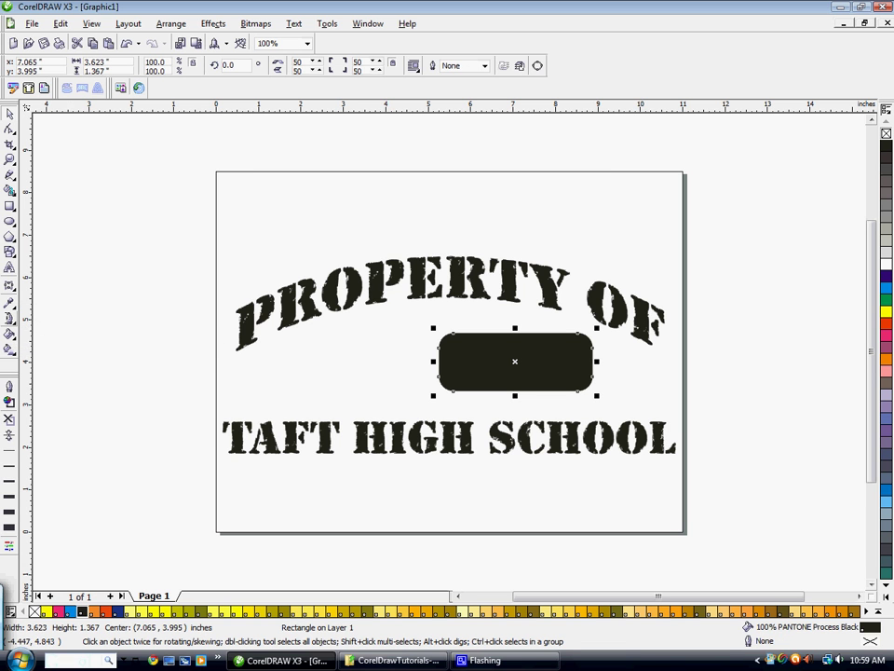
pyautogui.click(8, 320)
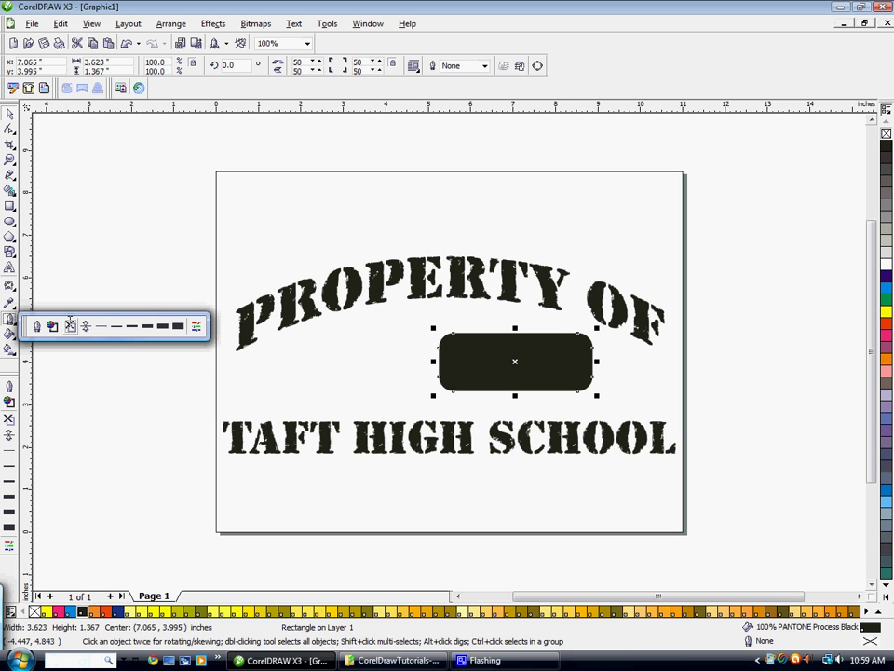
pyautogui.click(69, 326)
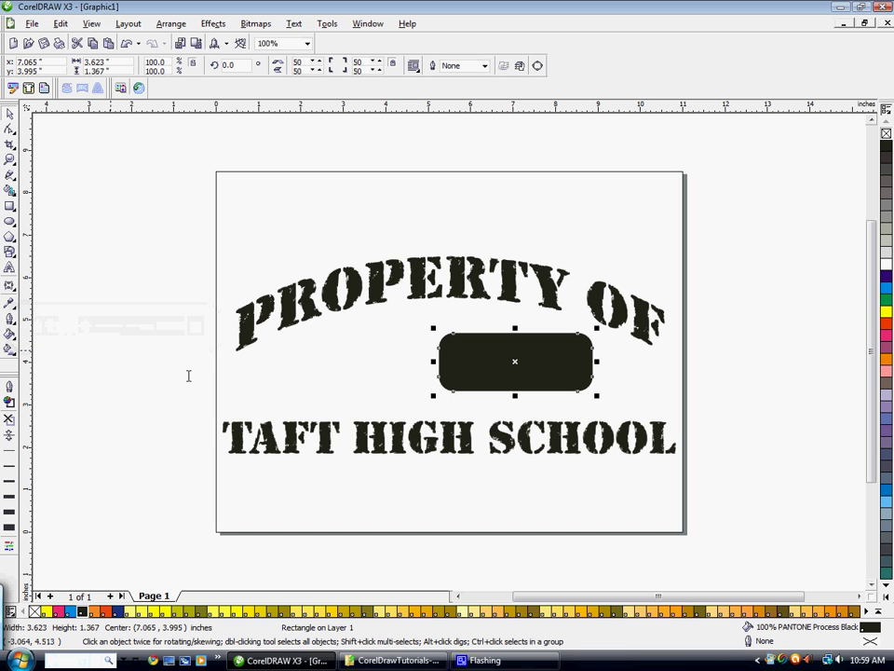
pyautogui.moveTo(529, 357); pyautogui.dragTo(464, 357)
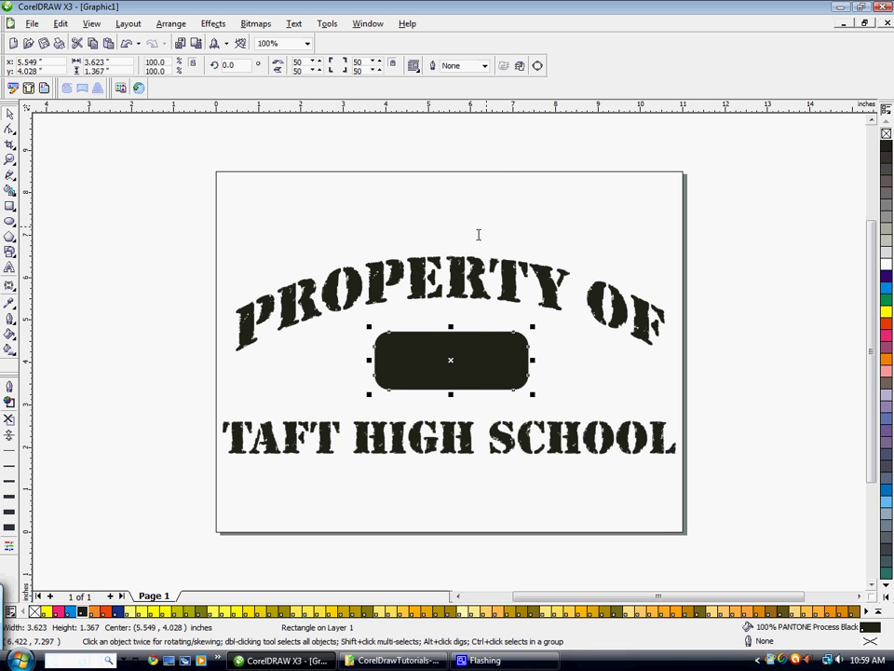
pyautogui.moveTo(472, 351); pyautogui.dragTo(529, 359)
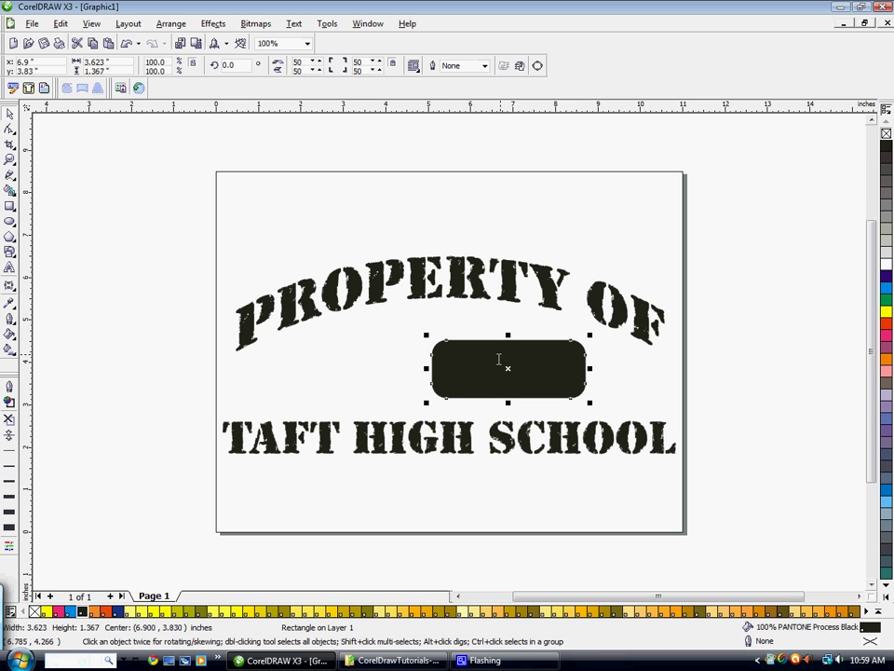
pyautogui.keyDown('shift'); pyautogui.click(445, 427); pyautogui.keyUp('shift')
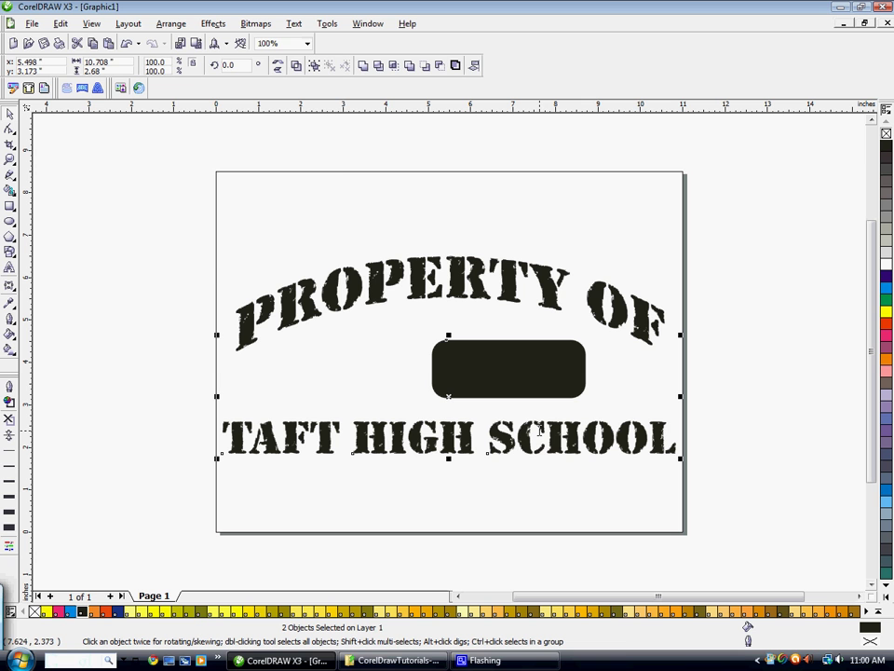
# Step: Align the black rounded rectangle's center with TAFT HIGH SCHOOL's center
pyautogui.click(164, 24)
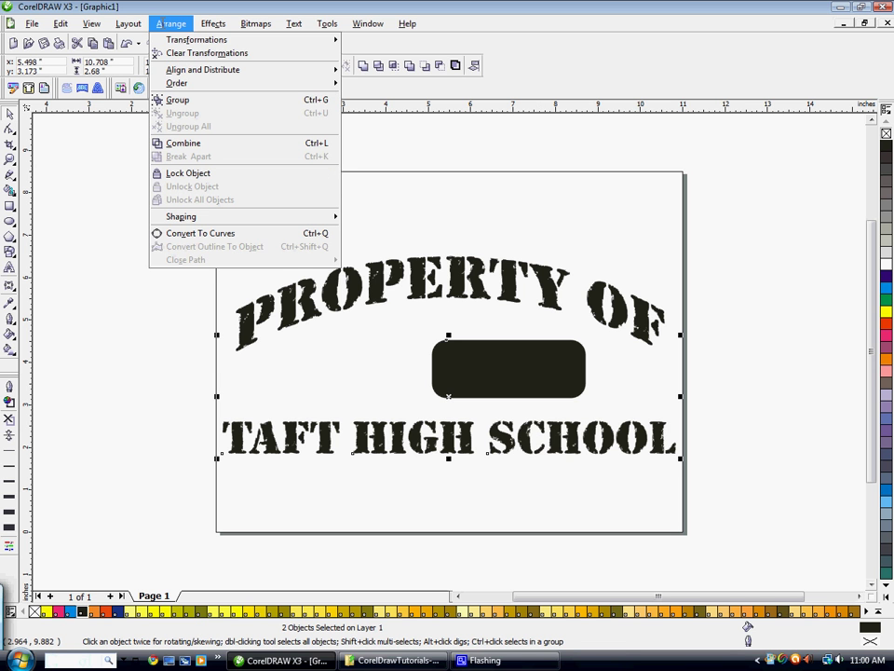
pyautogui.moveTo(288, 69)
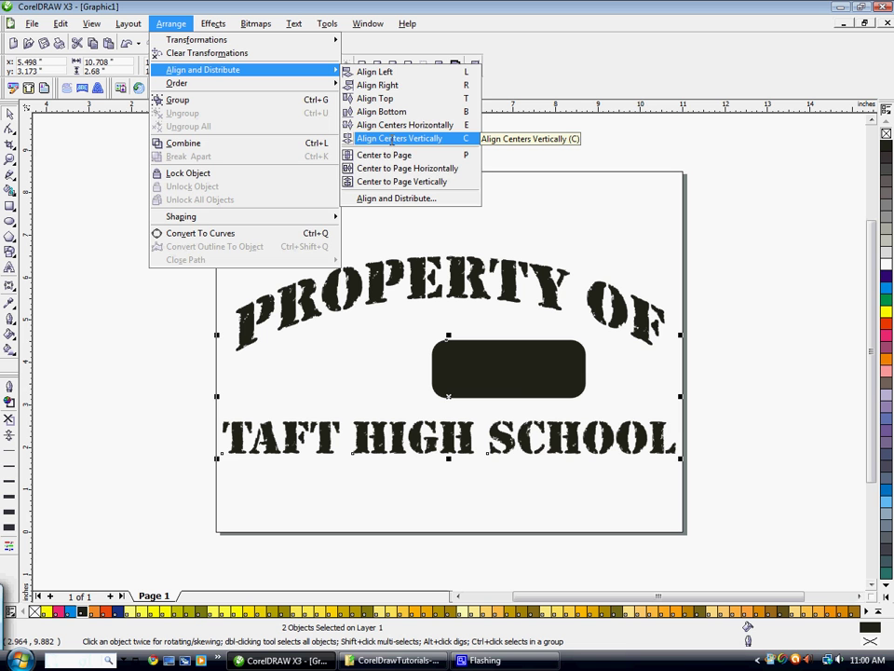
pyautogui.click(392, 138)
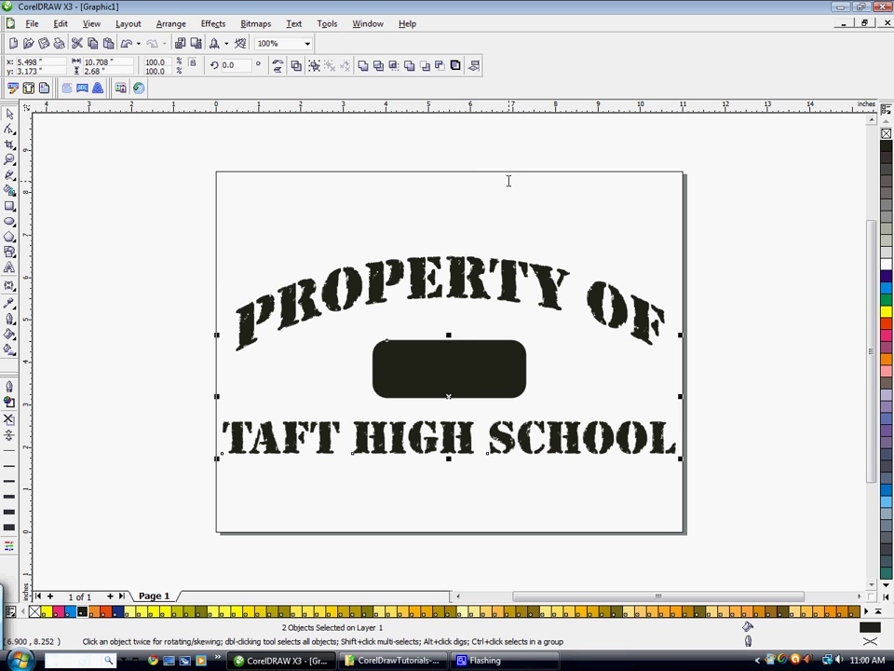
pyautogui.press('Escape')
# Step: Nudge the rounded rectangle slightly upward to about y 3.945
pyautogui.click(449, 366)
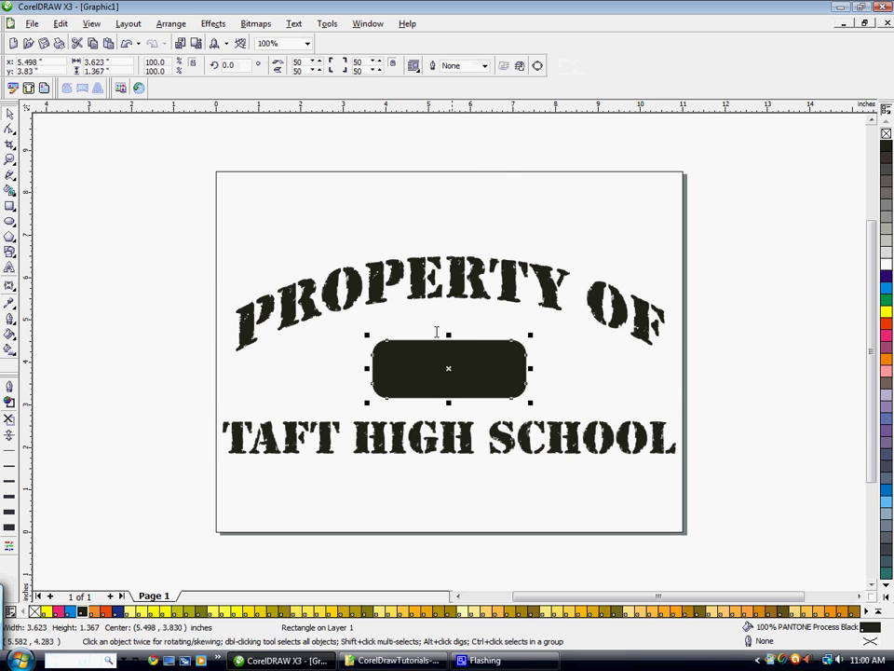
pyautogui.moveTo(459, 365); pyautogui.dragTo(460, 362)
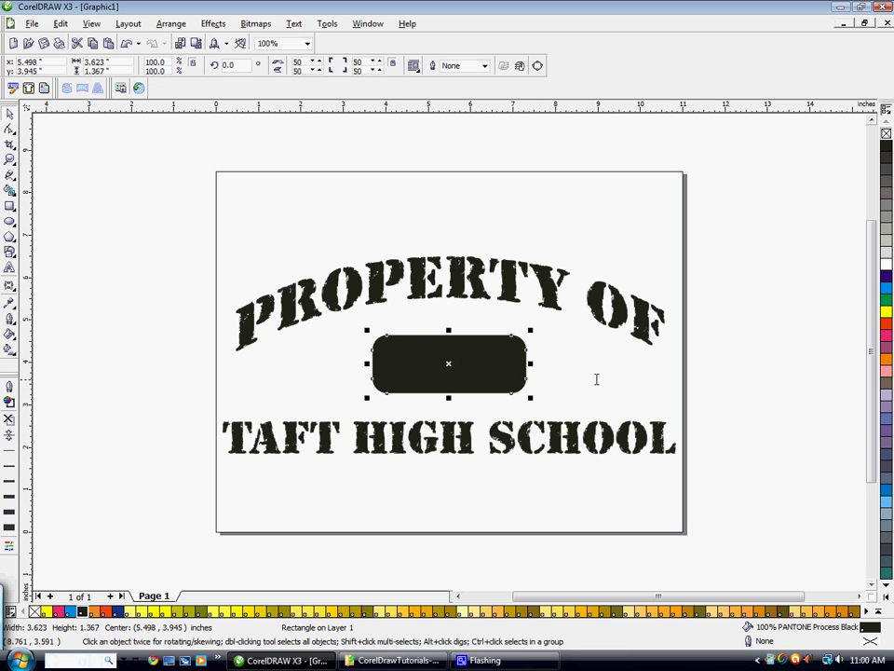
pyautogui.click(594, 378)
pyautogui.click(462, 355)
pyautogui.click(269, 360)
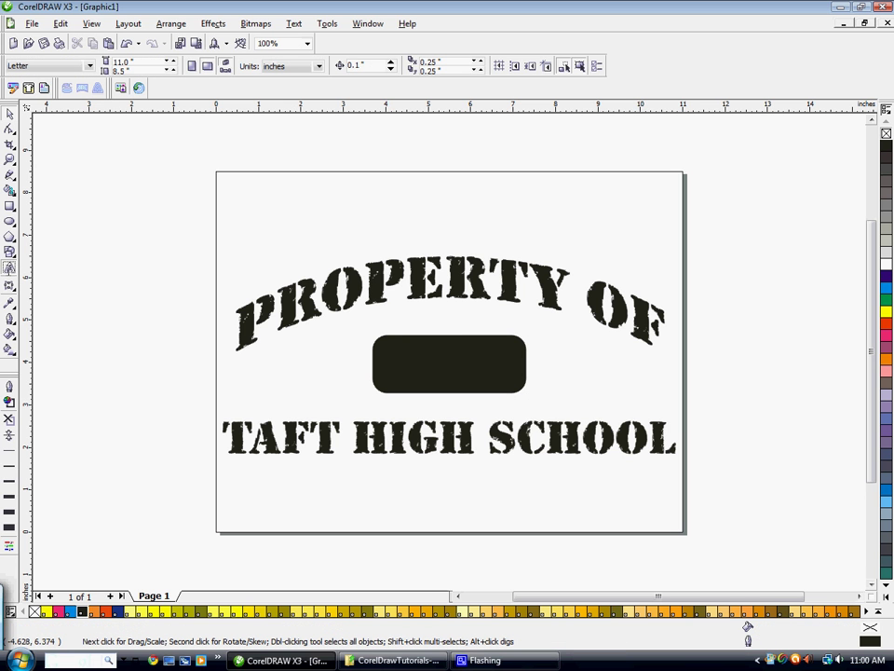
# Step: Create a new text object reading 'XXL' above the headline
pyautogui.click(9, 267)
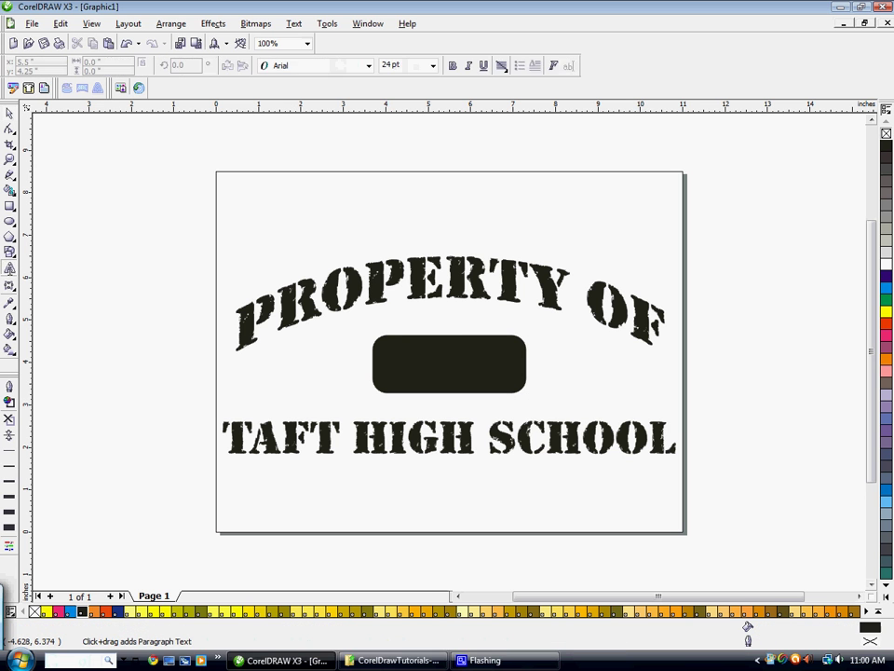
pyautogui.click(454, 212)
pyautogui.write('XXL')
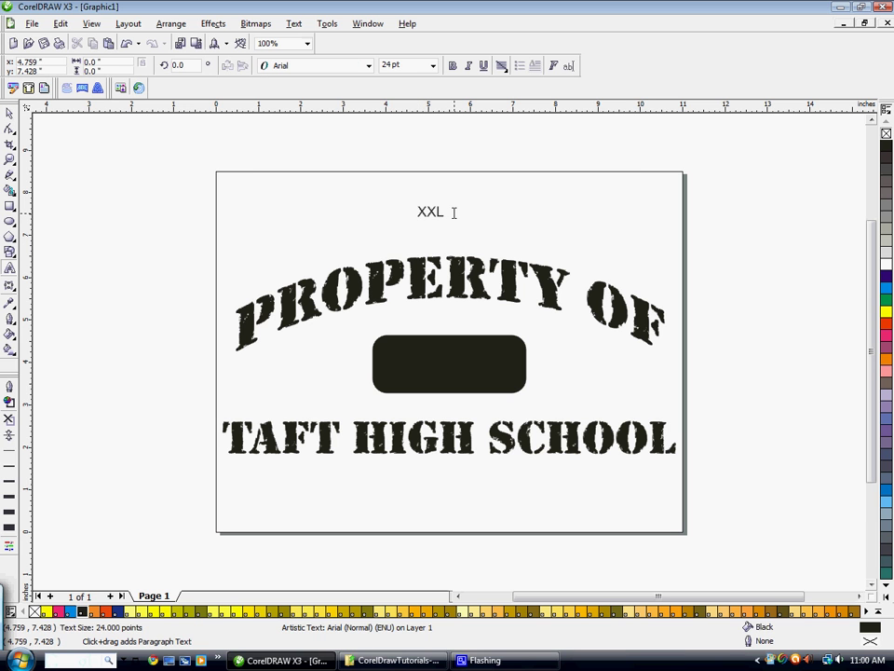
pyautogui.press('Escape')
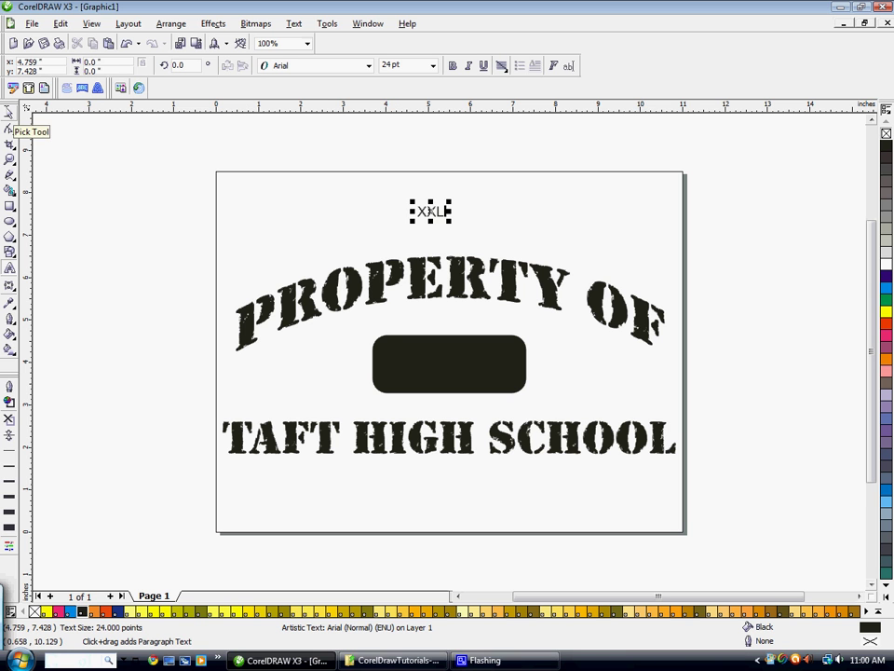
# Step: Center-align the XXL text, move it onto the black rectangle, and fill it white
pyautogui.click(10, 113)
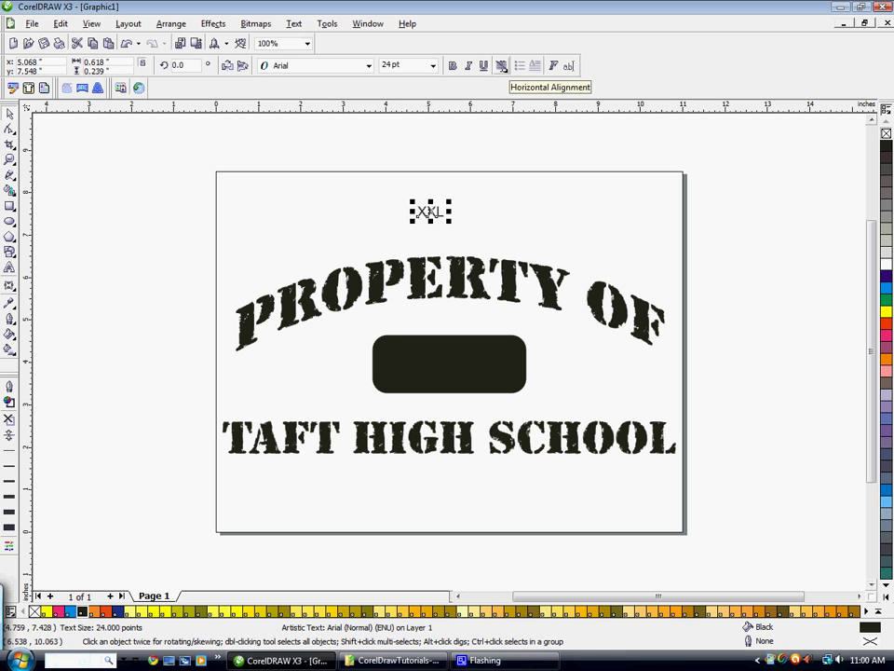
pyautogui.click(501, 67)
pyautogui.click(516, 109)
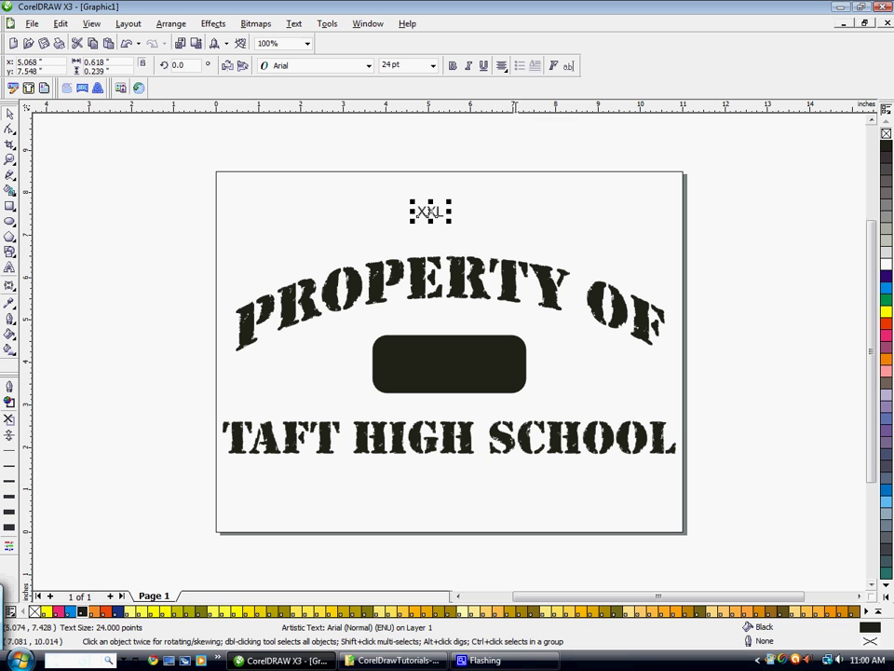
pyautogui.moveTo(430, 213); pyautogui.dragTo(450, 365)
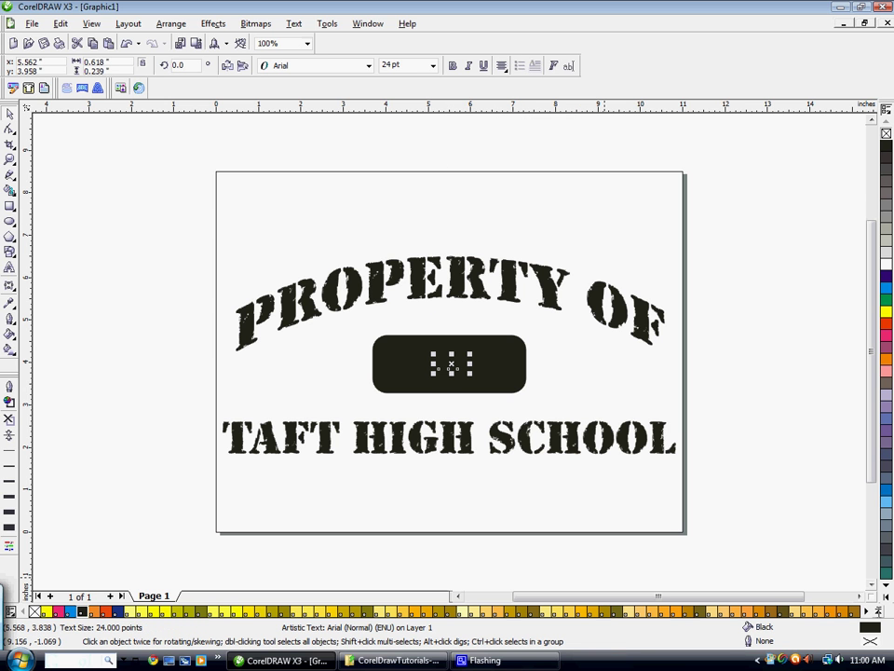
pyautogui.click(606, 611)
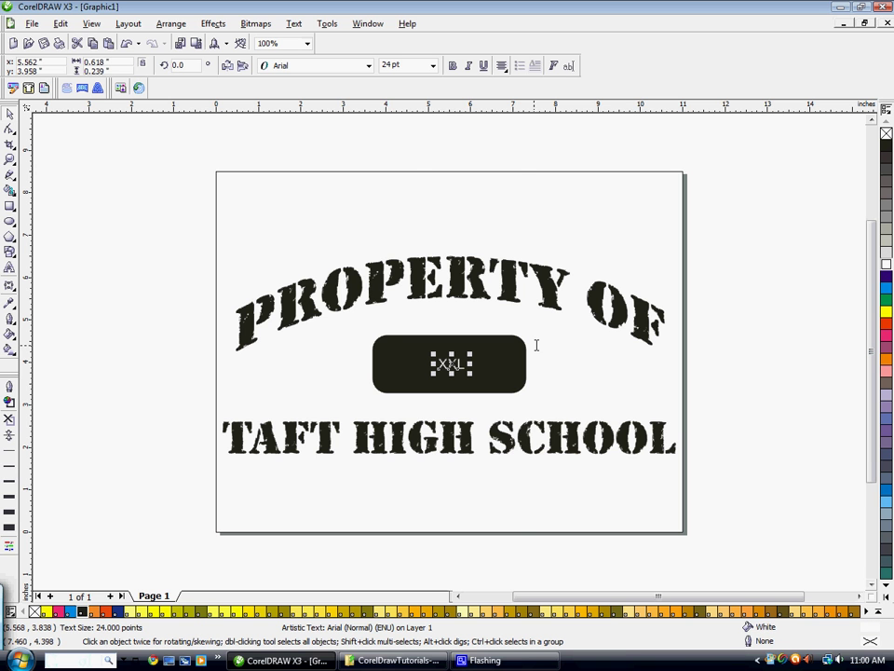
# Step: Set XXL to Rubber Stamp LET at 72 pt, lower it, and scale it up to about 86 pt
pyautogui.click(368, 65)
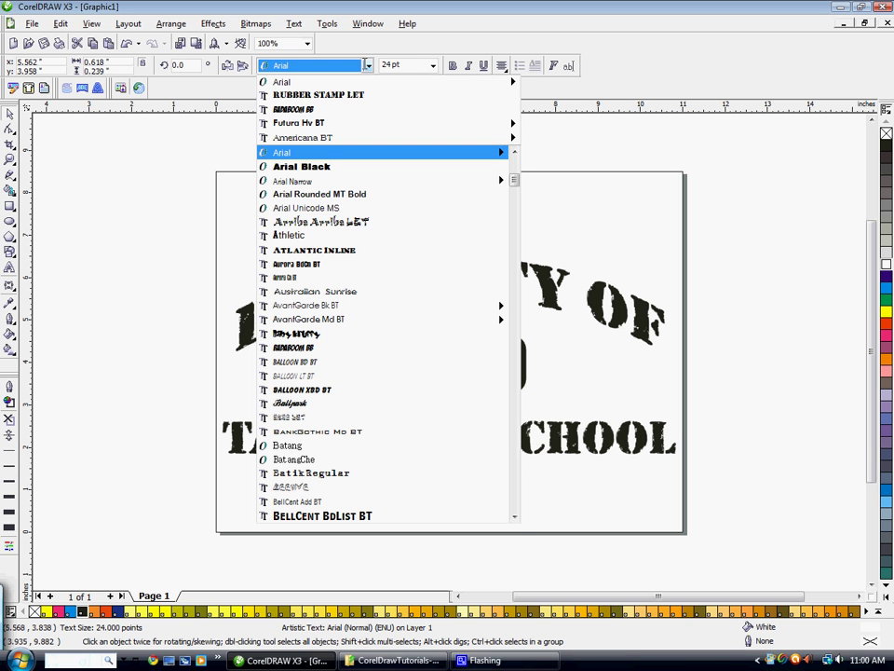
pyautogui.click(332, 96)
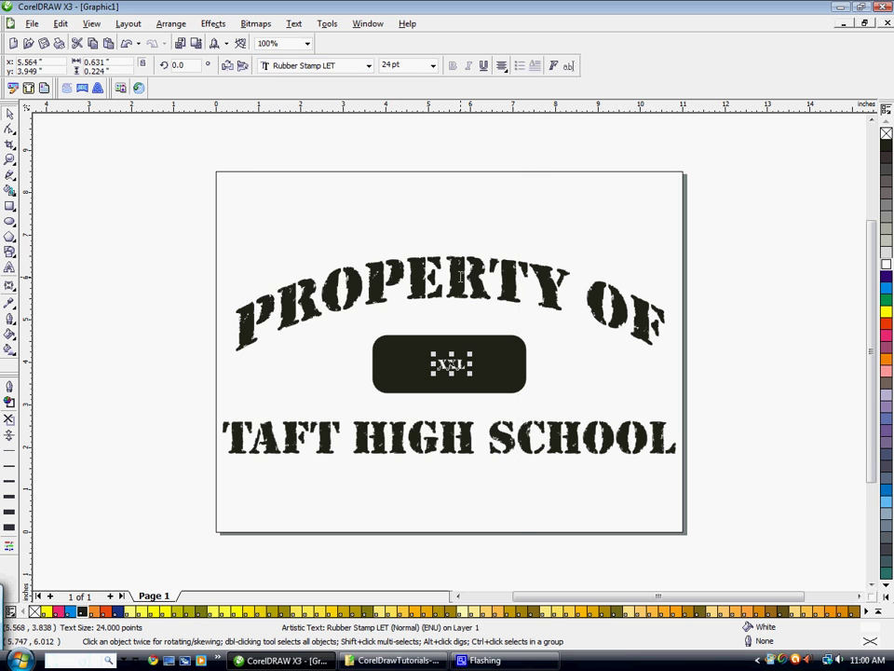
pyautogui.click(432, 65)
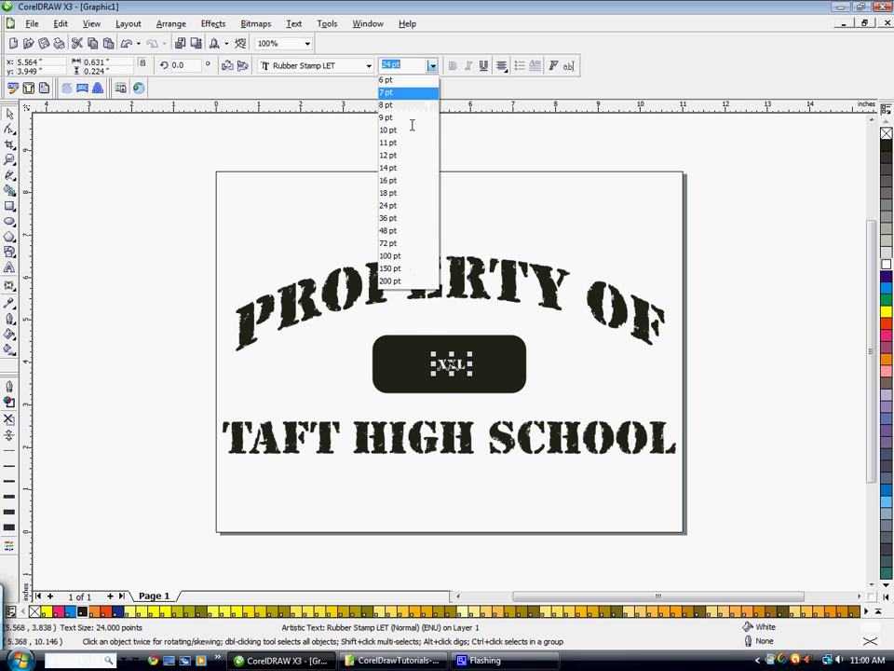
pyautogui.click(400, 245)
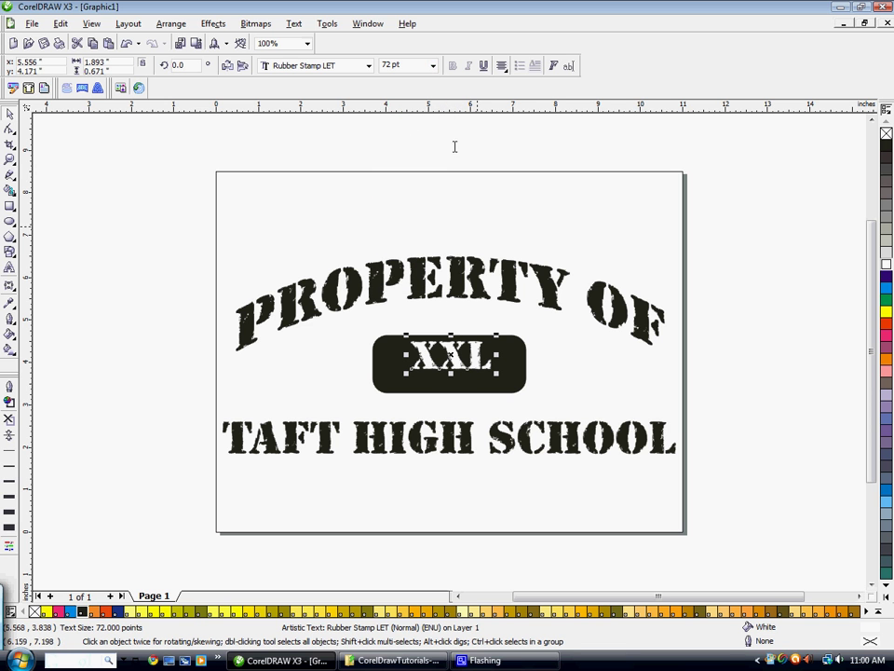
pyautogui.moveTo(448, 355); pyautogui.dragTo(450, 374)
pyautogui.moveTo(499, 357); pyautogui.dragTo(506, 351)
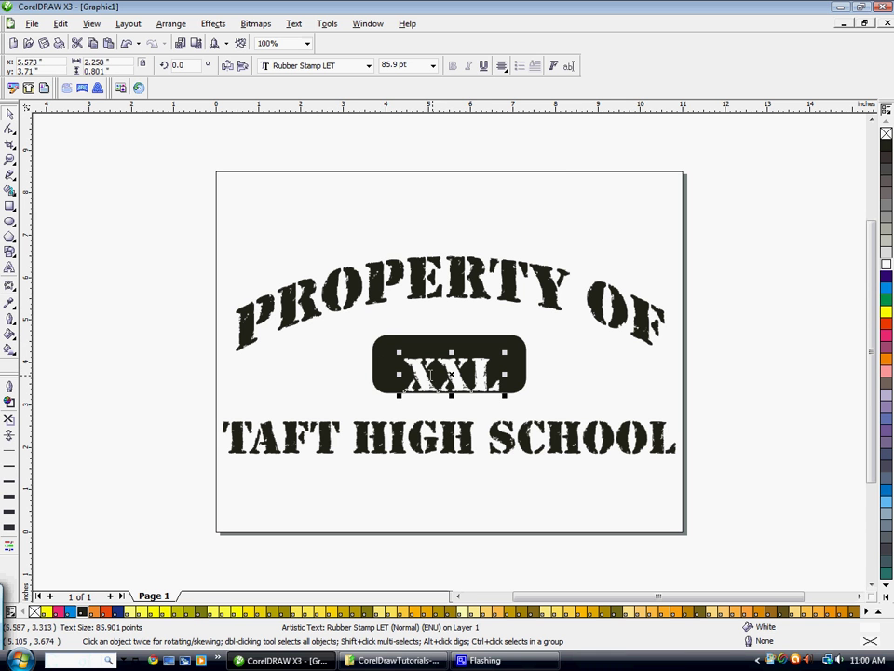
# Step: Select XXL with the black rectangle and center the text horizontally on the badge
pyautogui.keyDown('shift'); pyautogui.click(378, 360); pyautogui.keyUp('shift')
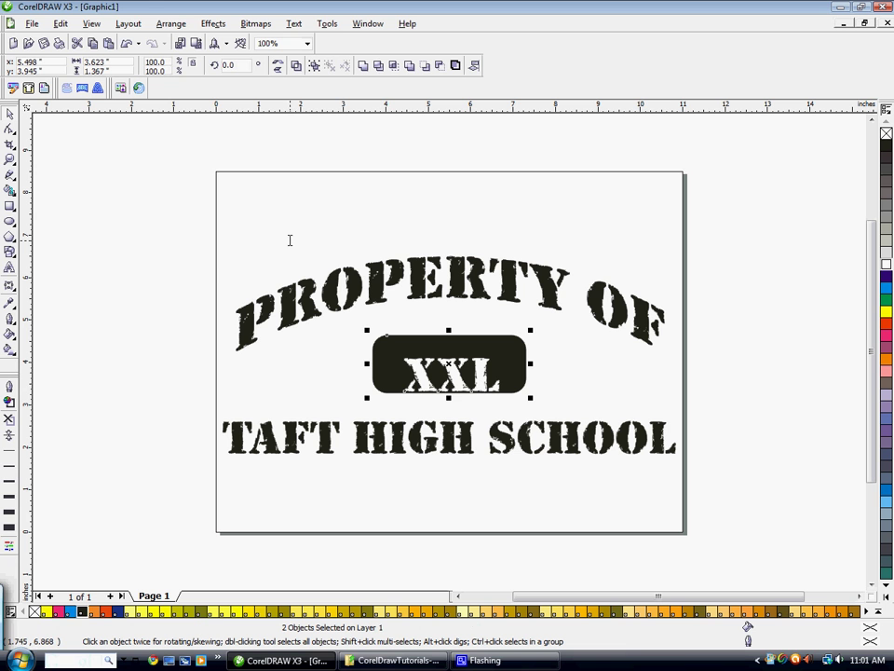
pyautogui.click(170, 23)
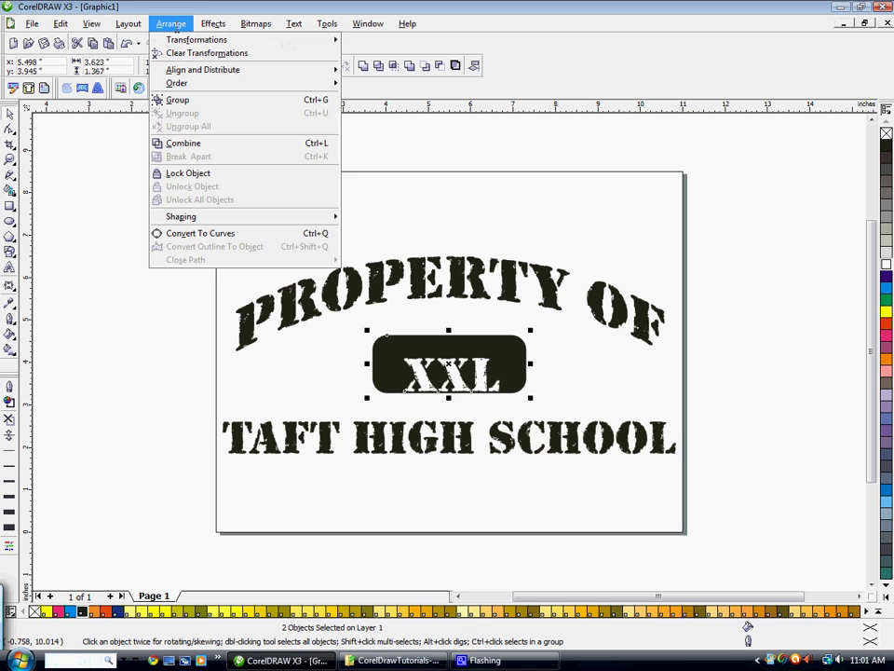
pyautogui.moveTo(200, 70)
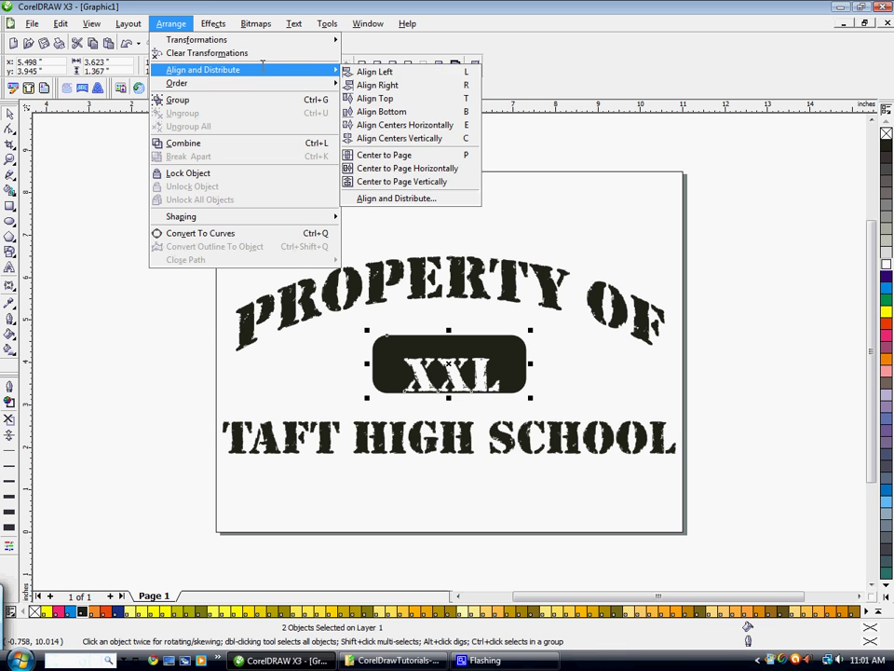
pyautogui.click(387, 138)
pyautogui.click(171, 24)
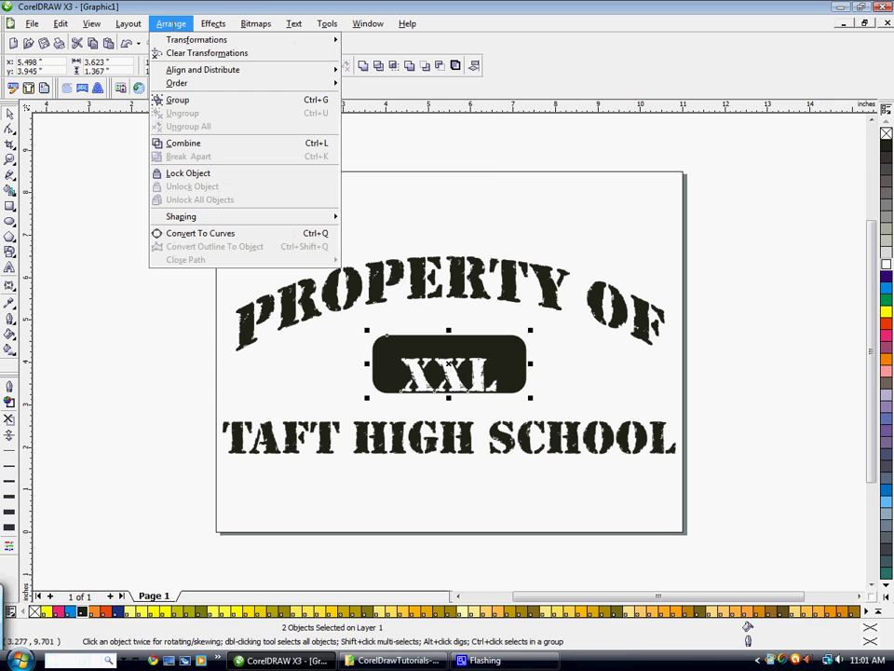
pyautogui.moveTo(252, 67)
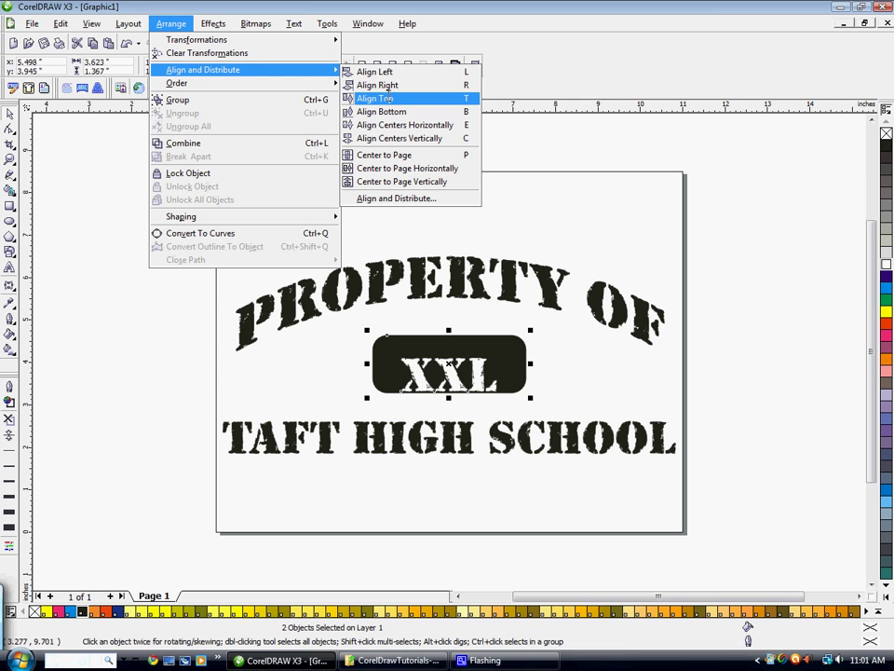